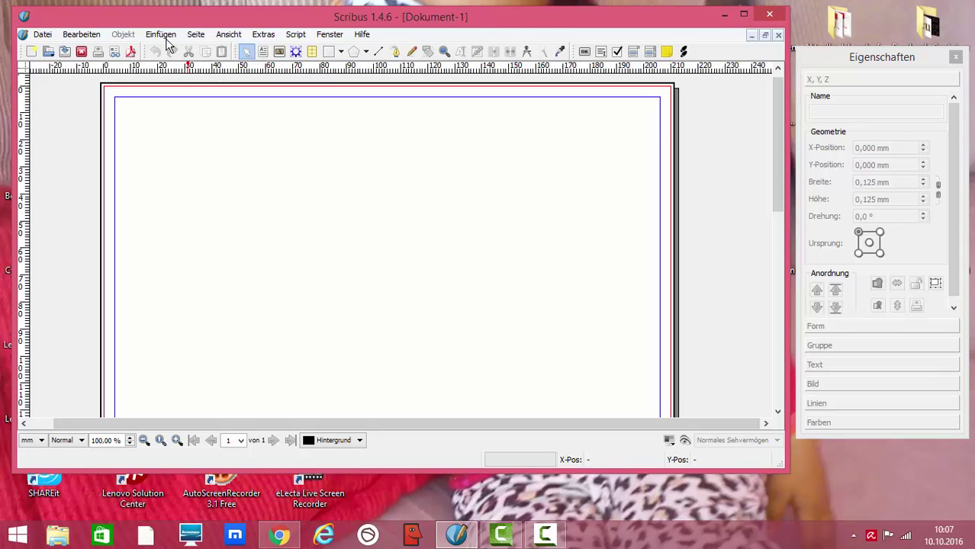
# Draw an image frame about 201 mm wide and 116 mm high along the margins in the page's upper part
pyautogui.click(161, 35)
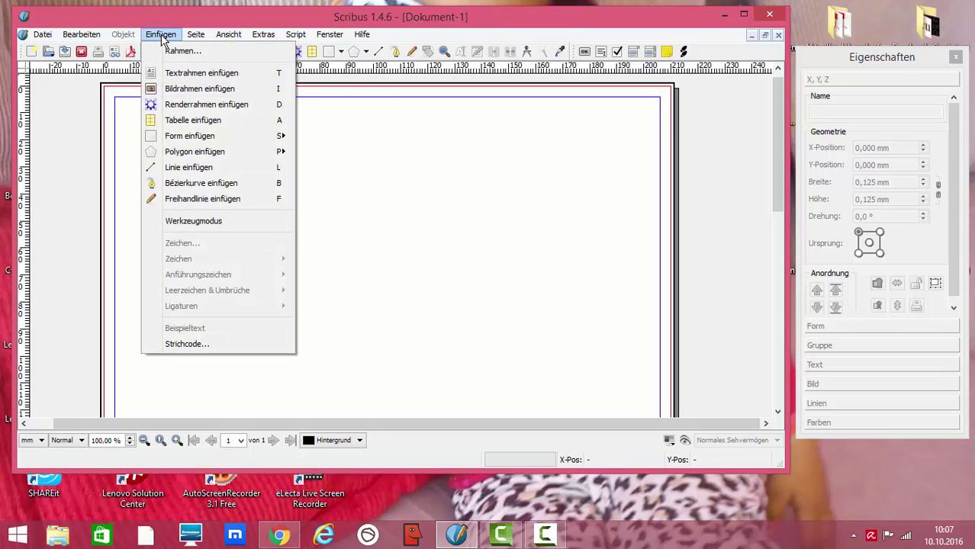
pyautogui.click(194, 90)
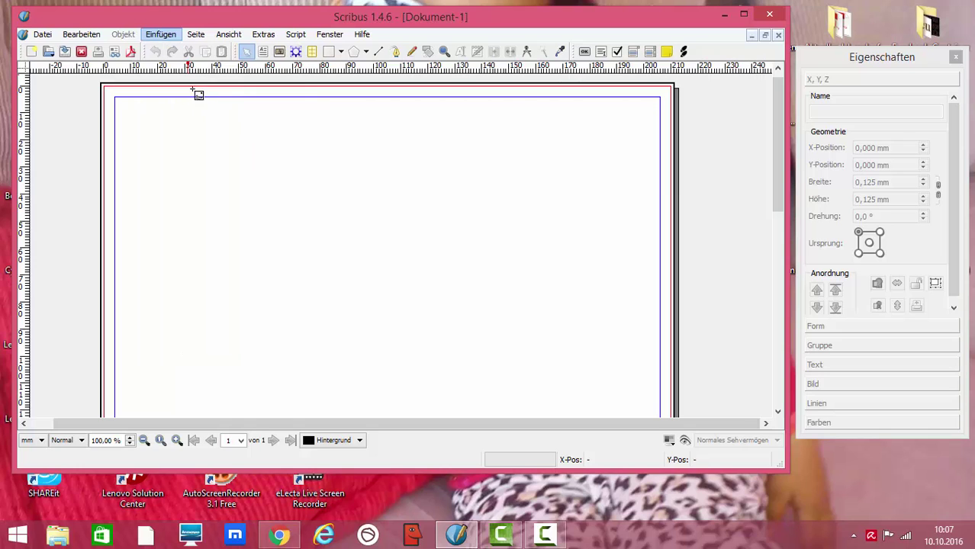
pyautogui.moveTo(116, 99); pyautogui.dragTo(663, 417)
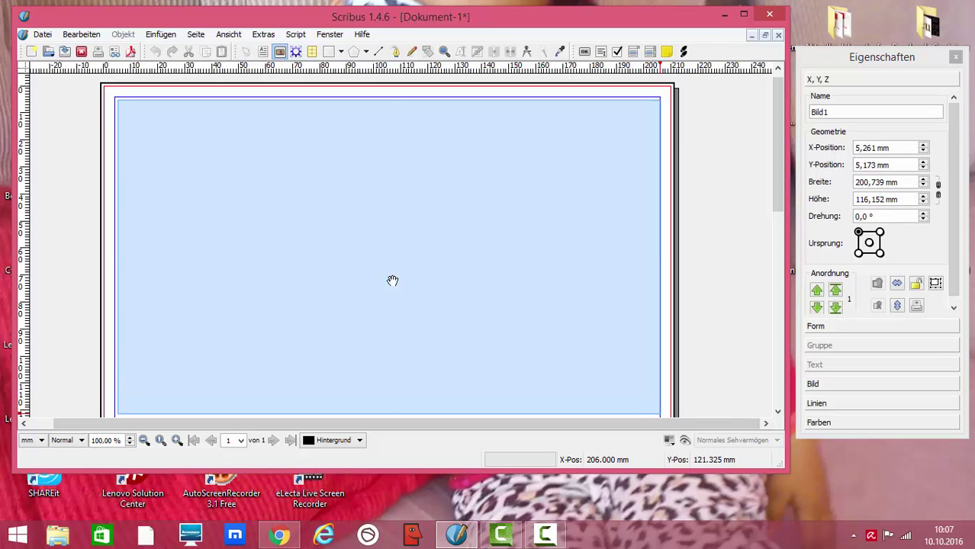
# Load IMG_20150922_102119.jpg into the image frame and fit the image to the frame
pyautogui.rightClick(331, 204)
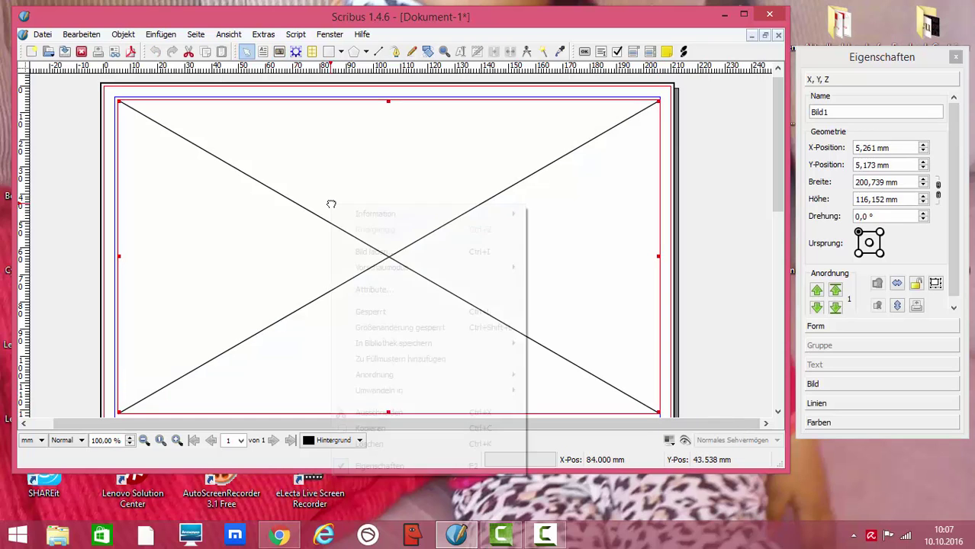
pyautogui.click(386, 255)
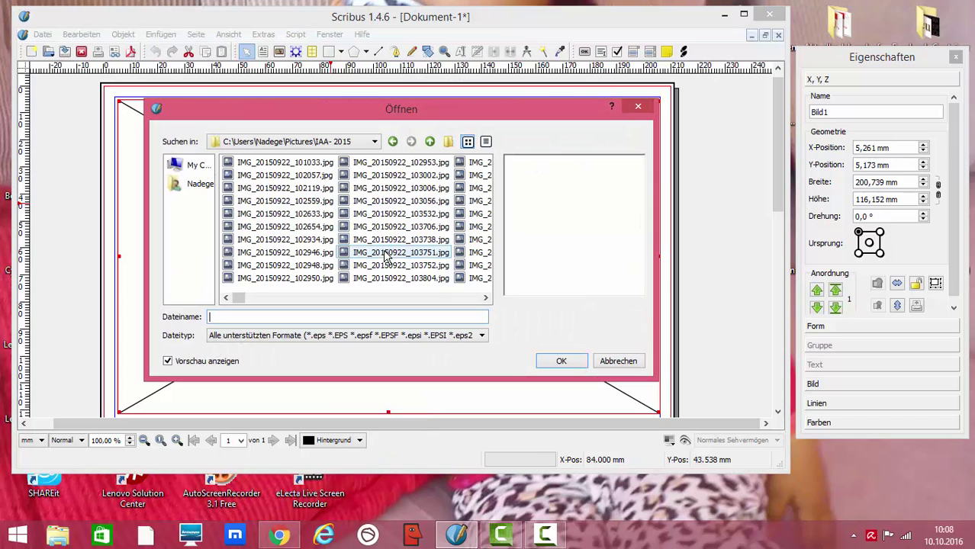
pyautogui.click(259, 189)
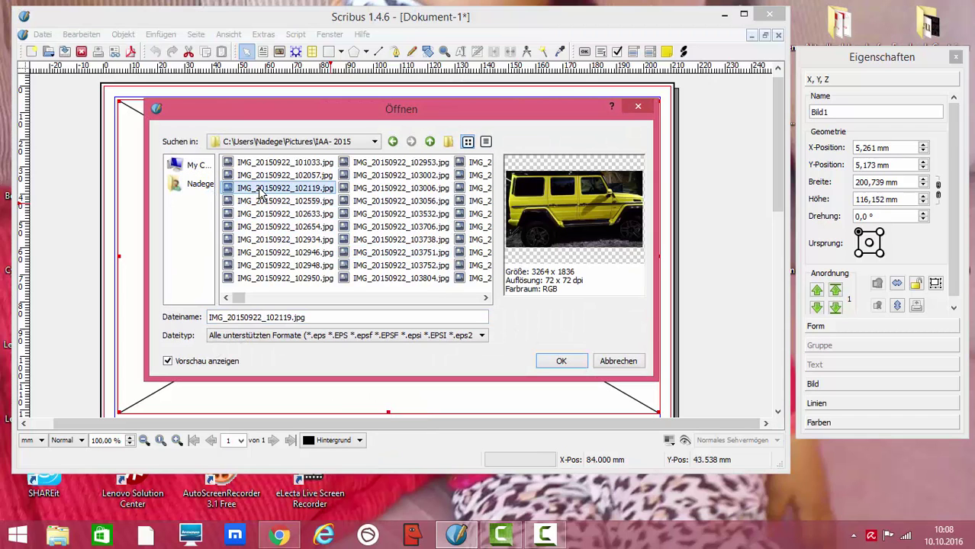
pyautogui.click(561, 362)
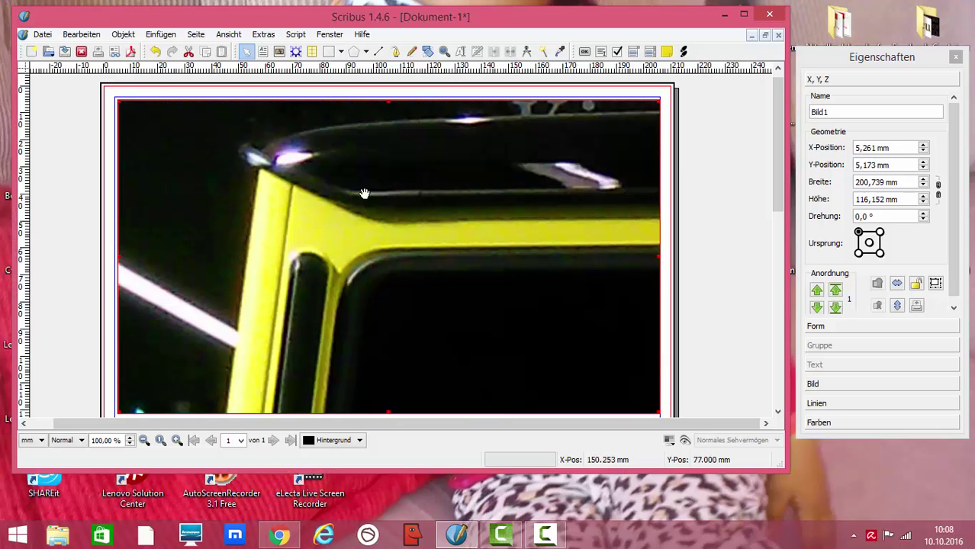
pyautogui.rightClick(326, 210)
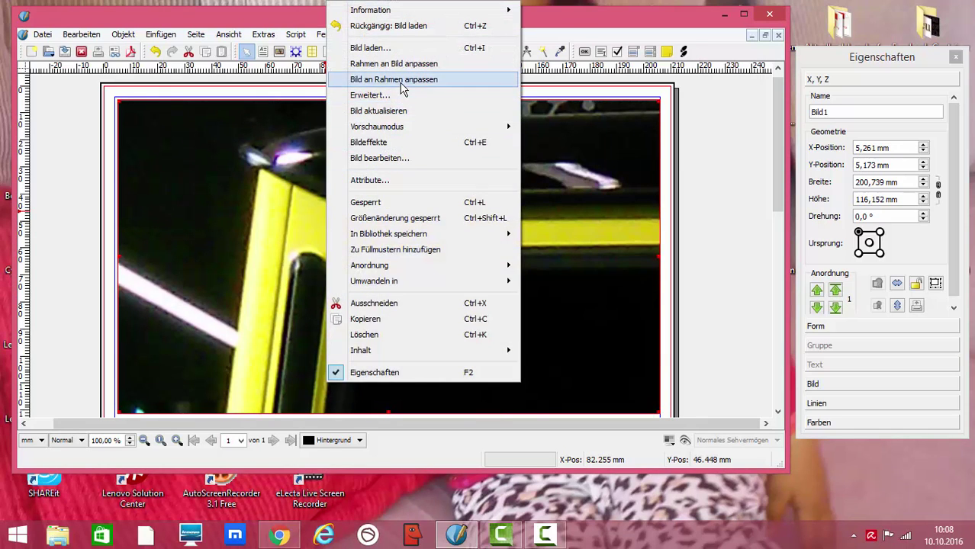
pyautogui.click(402, 80)
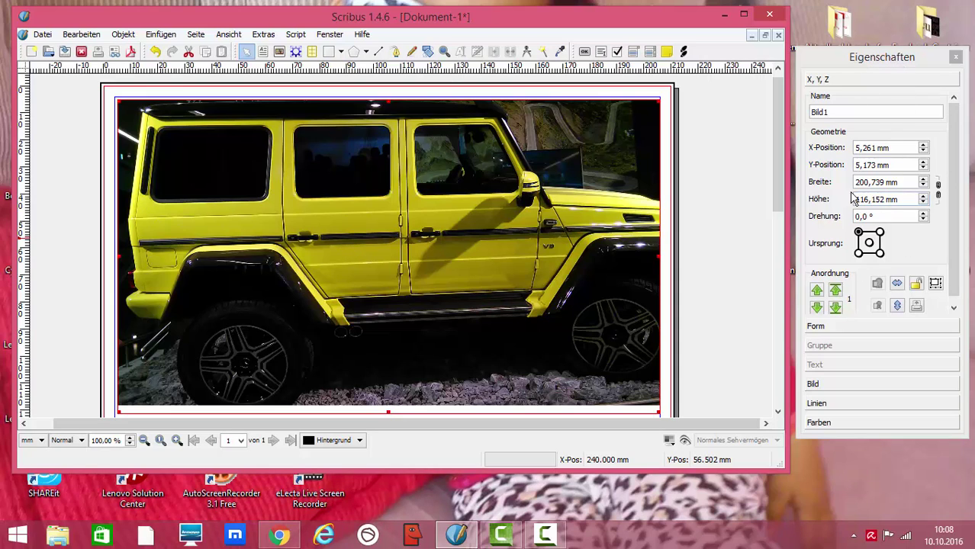
pyautogui.click(329, 34)
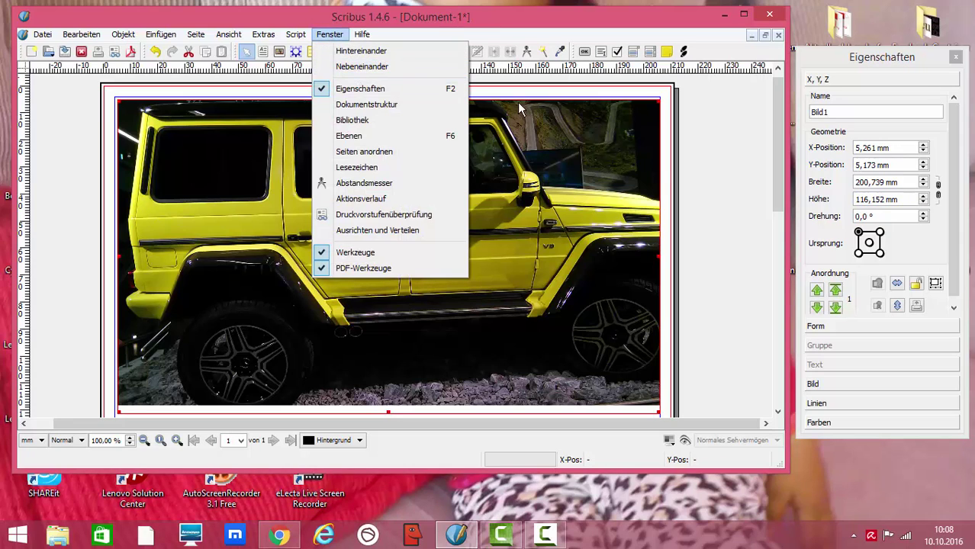
pyautogui.click(758, 192)
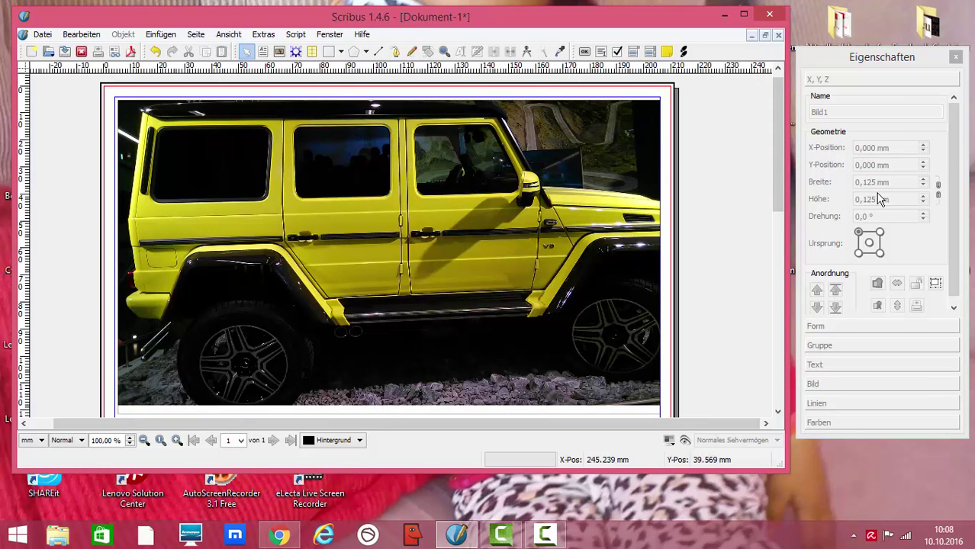
pyautogui.click(830, 51)
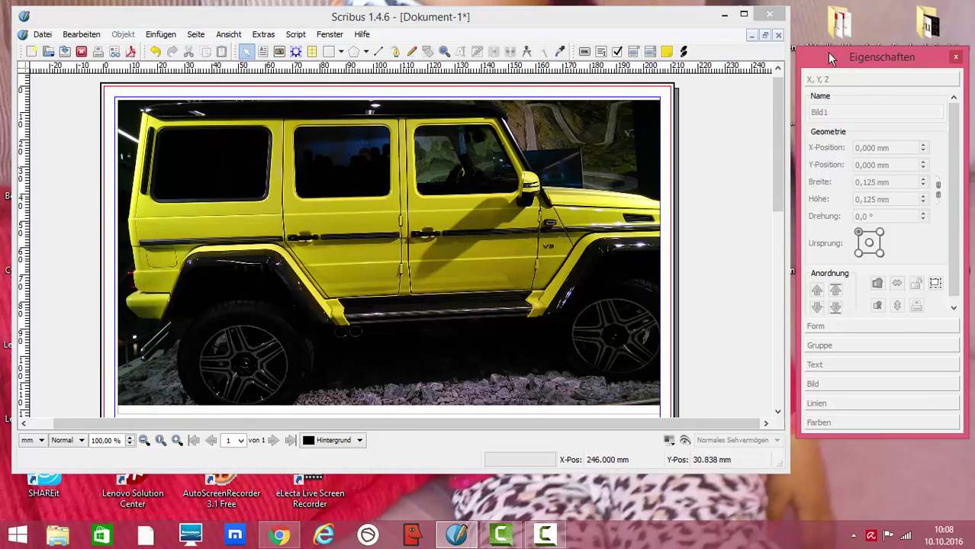
# Set the car image frame's X position to 4,261 mm and its Y position to 4,173 mm
pyautogui.click(477, 172)
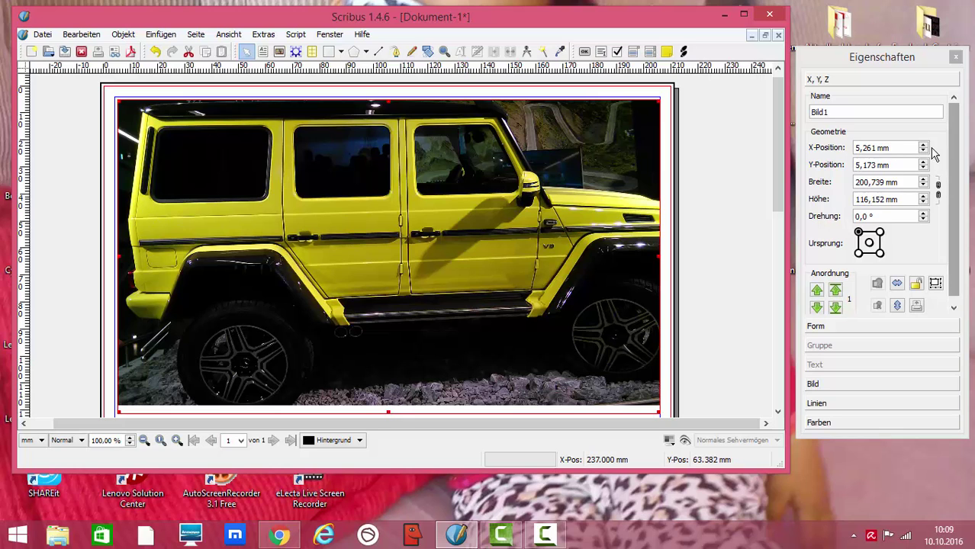
pyautogui.moveTo(924, 148); pyautogui.dragTo(924, 153)
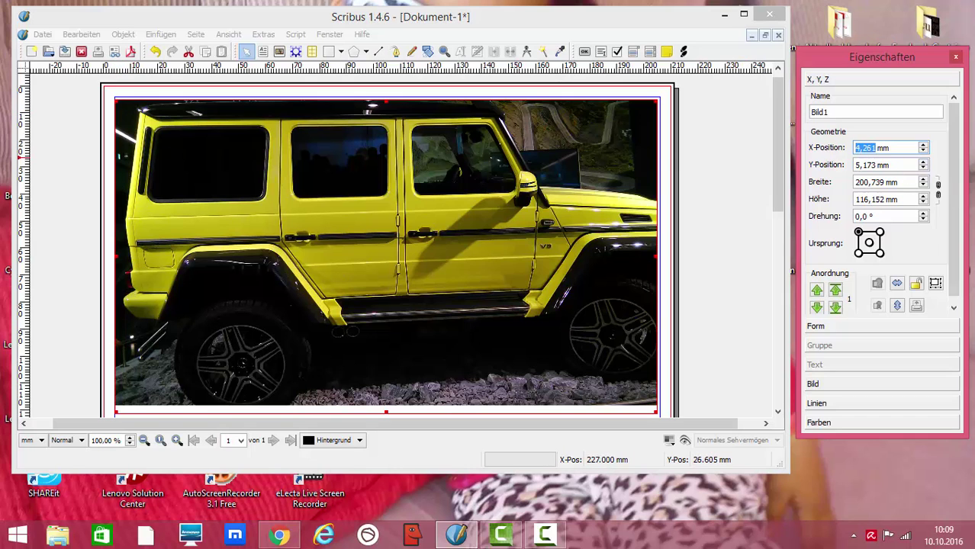
pyautogui.click(923, 163)
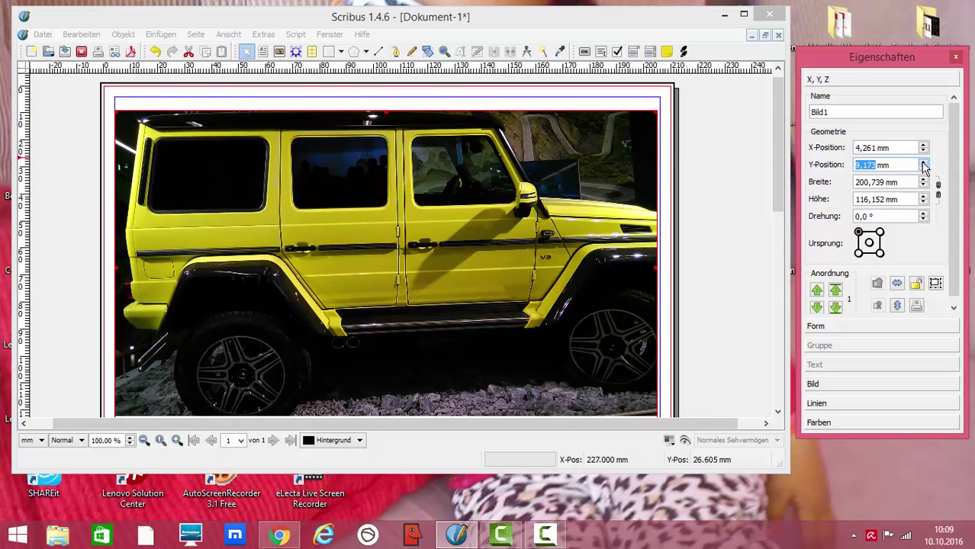
pyautogui.click(923, 164)
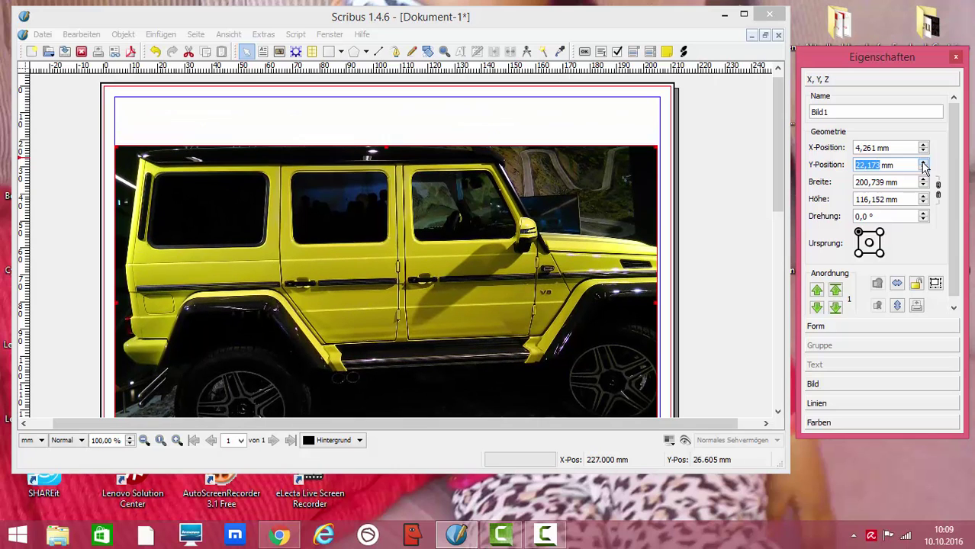
pyautogui.click(923, 169)
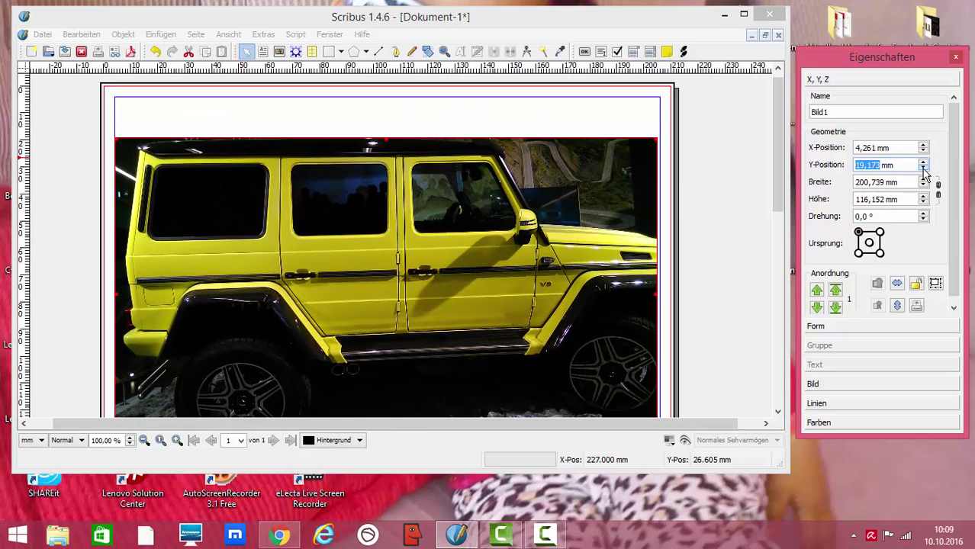
pyautogui.click(923, 170)
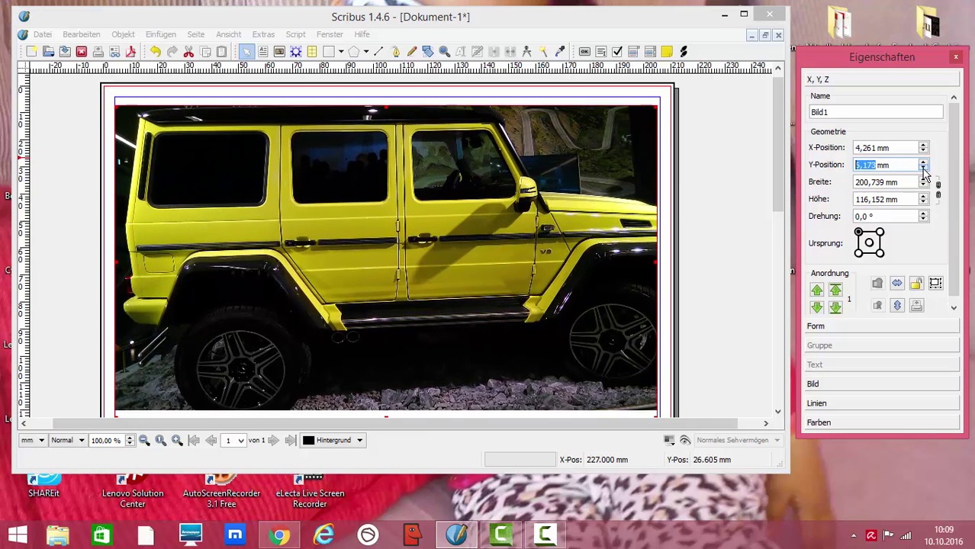
pyautogui.click(924, 171)
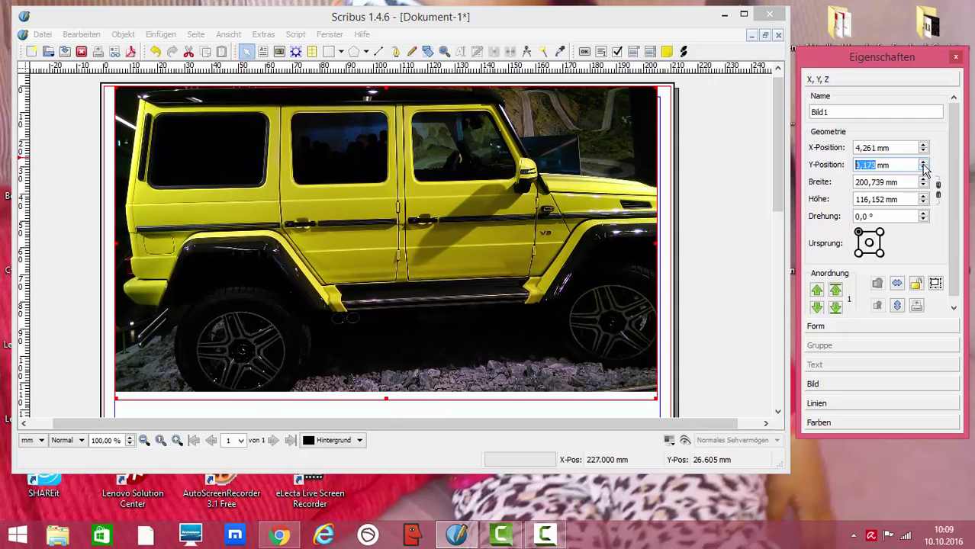
pyautogui.click(924, 163)
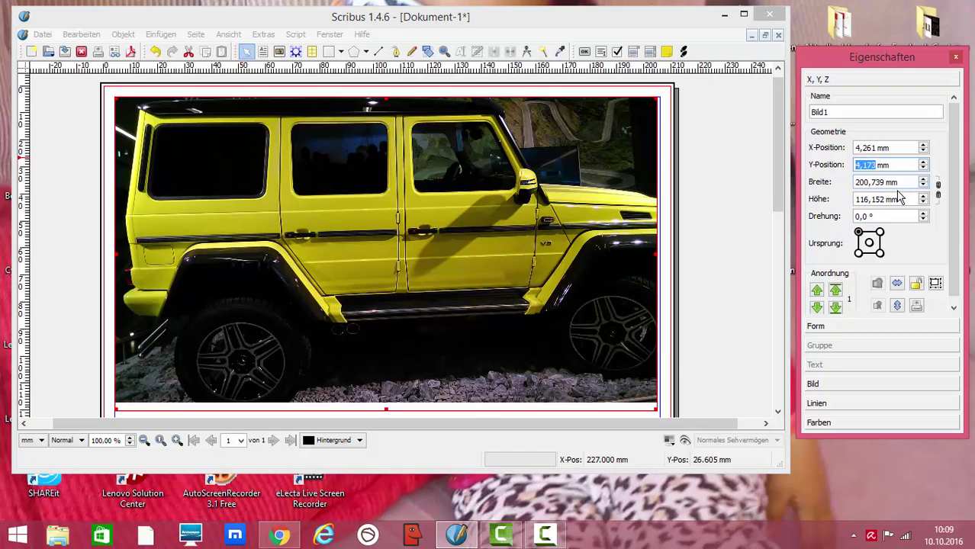
# Link the frame's width and height proportionally and set its width to 207,739 mm
pyautogui.click(939, 191)
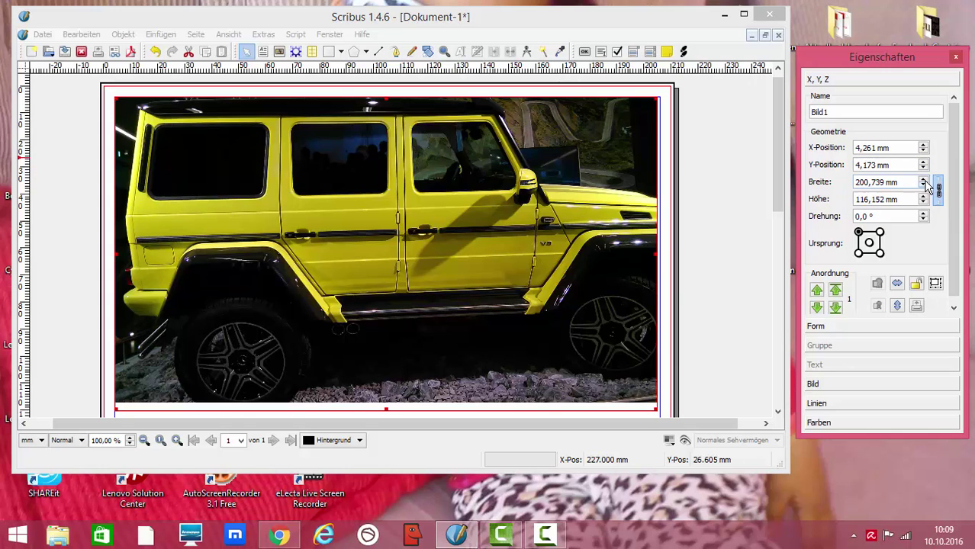
pyautogui.click(924, 180)
pyautogui.click(924, 182)
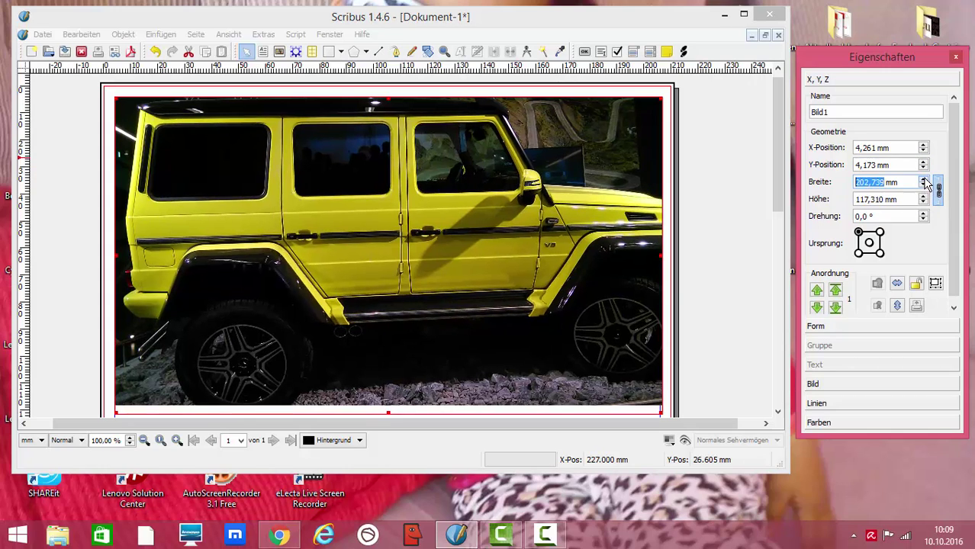
pyautogui.click(924, 181)
pyautogui.click(924, 182)
pyautogui.click(924, 182)
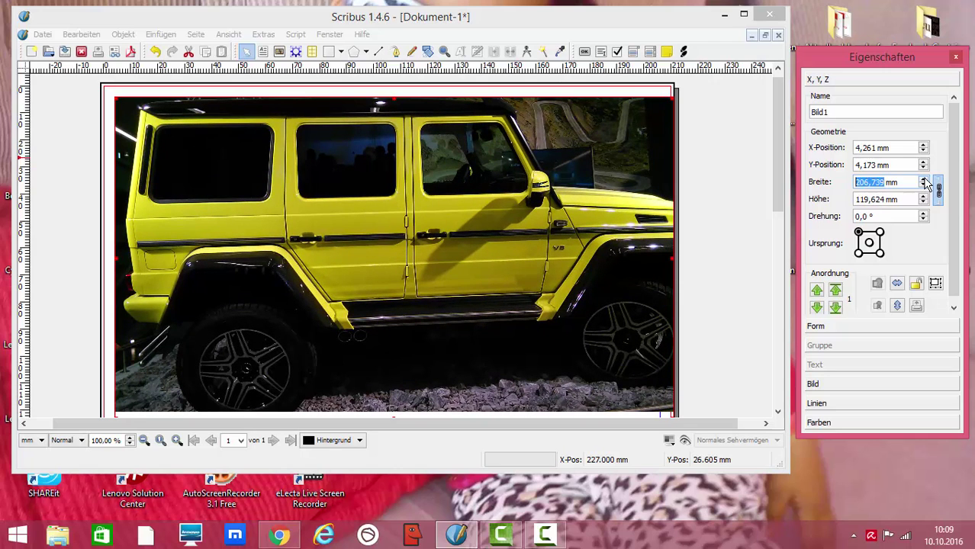
pyautogui.click(924, 182)
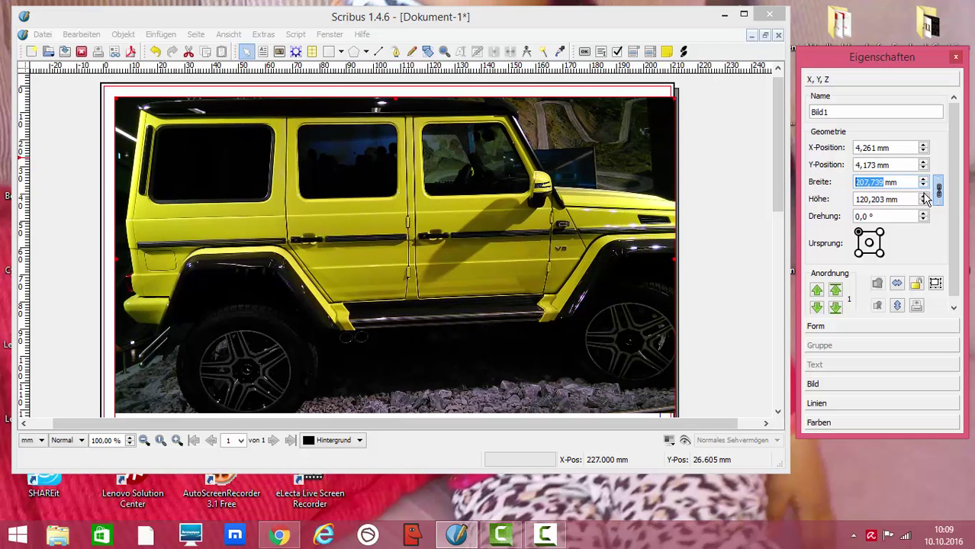
# Set the frame's height to 118,203 mm with the proportions linked
pyautogui.click(924, 198)
pyautogui.click(924, 198)
pyautogui.click(924, 198)
pyautogui.click(924, 198)
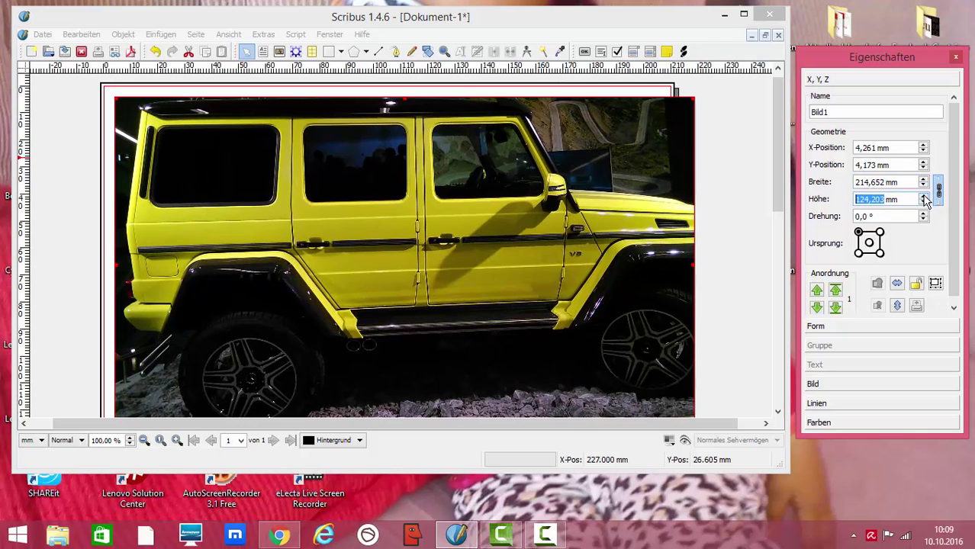
pyautogui.click(924, 197)
pyautogui.click(924, 203)
pyautogui.click(924, 202)
pyautogui.click(924, 202)
pyautogui.click(924, 202)
pyautogui.click(924, 202)
pyautogui.click(925, 203)
pyautogui.click(924, 202)
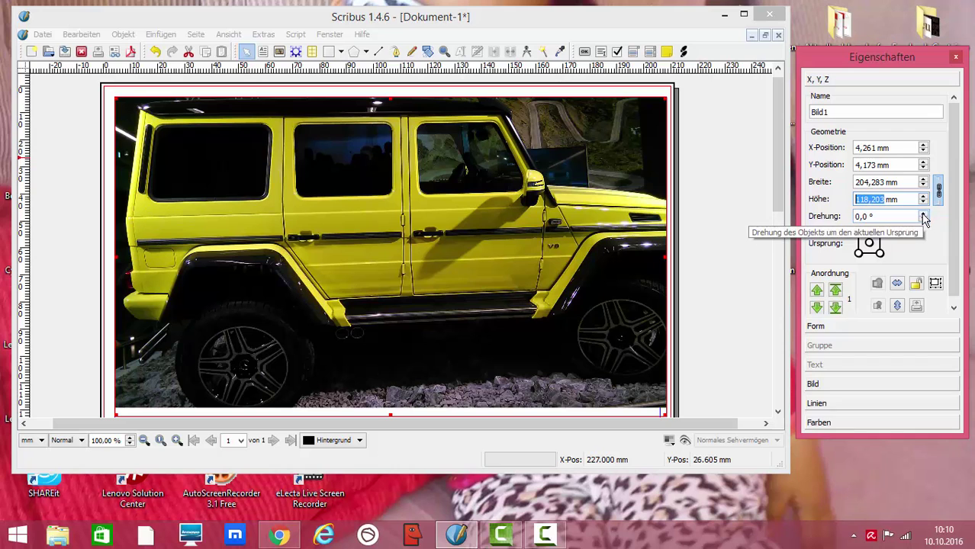
# Rotate the image frame to 10° about its upper-left corner and turn it back to 360°
pyautogui.scroll(10, 924, 218)
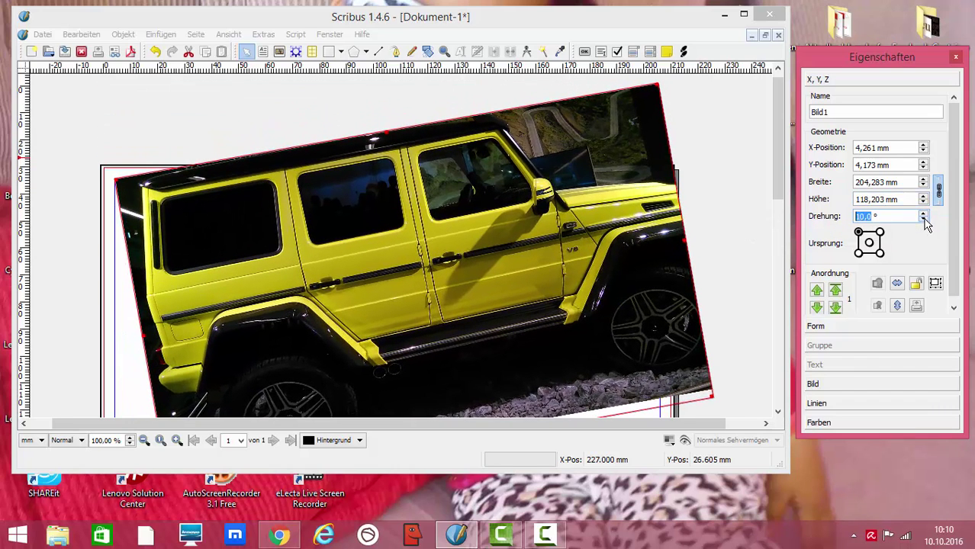
pyautogui.scroll(-10, 924, 218)
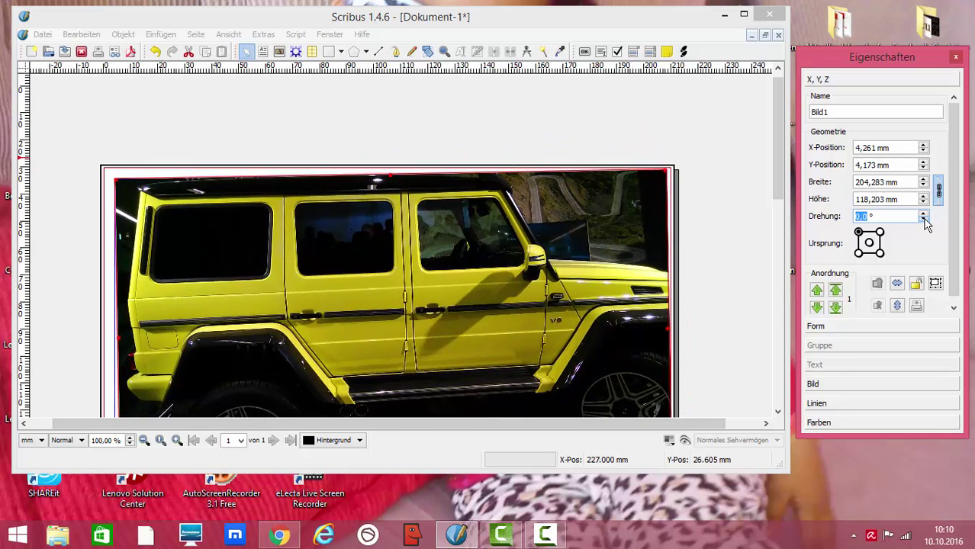
pyautogui.scroll(-1, 926, 222)
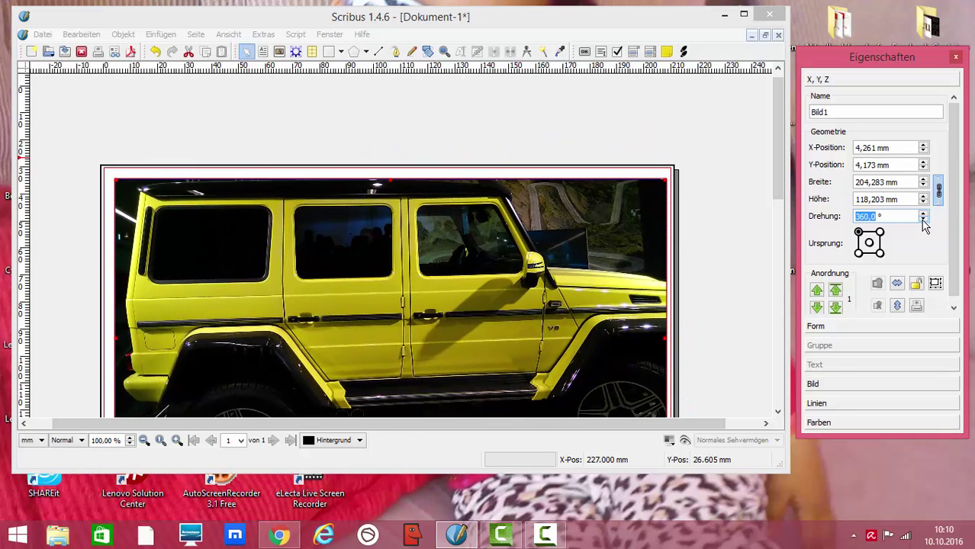
# Set the frame's origin to its centre, try tilting it a few degrees and reduce the rotation to 1°
pyautogui.click(869, 243)
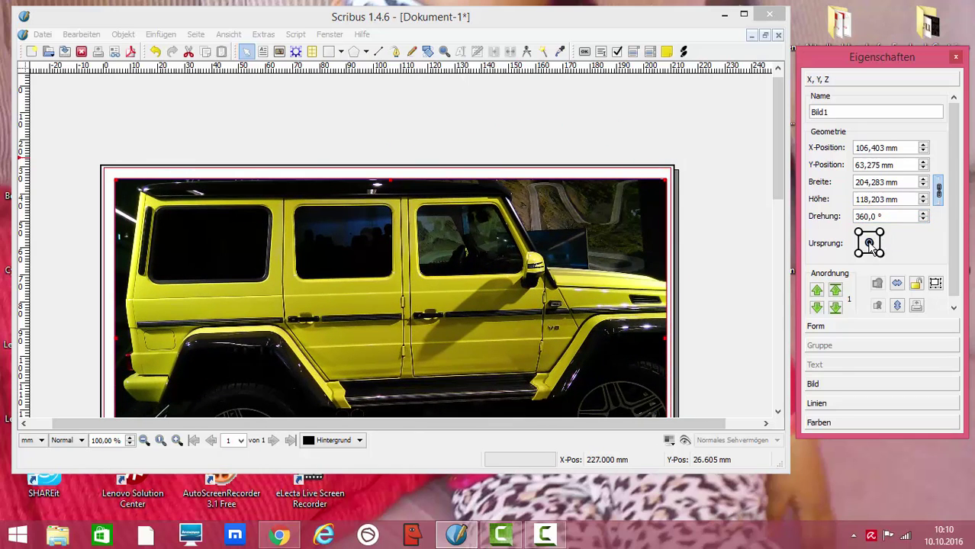
pyautogui.scroll(7, 925, 218)
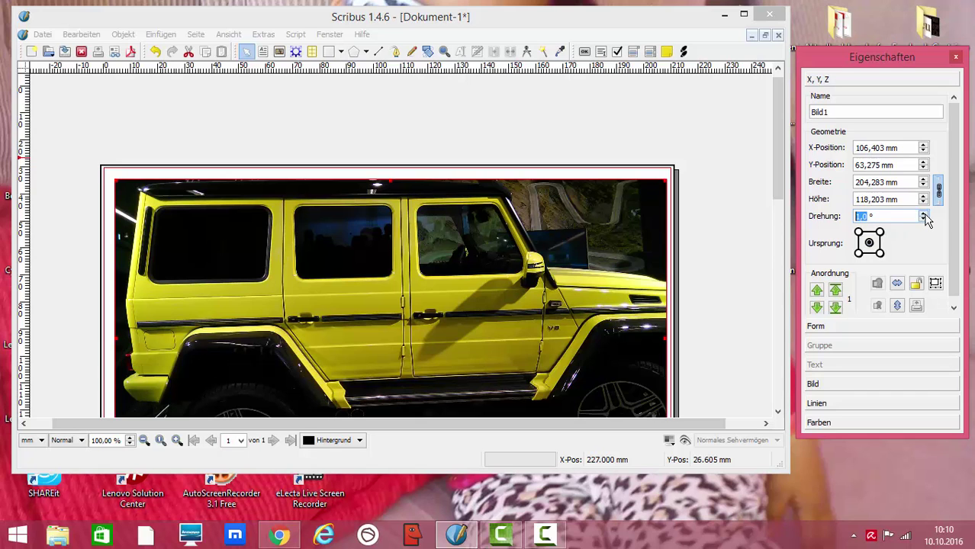
pyautogui.scroll(-6, 925, 220)
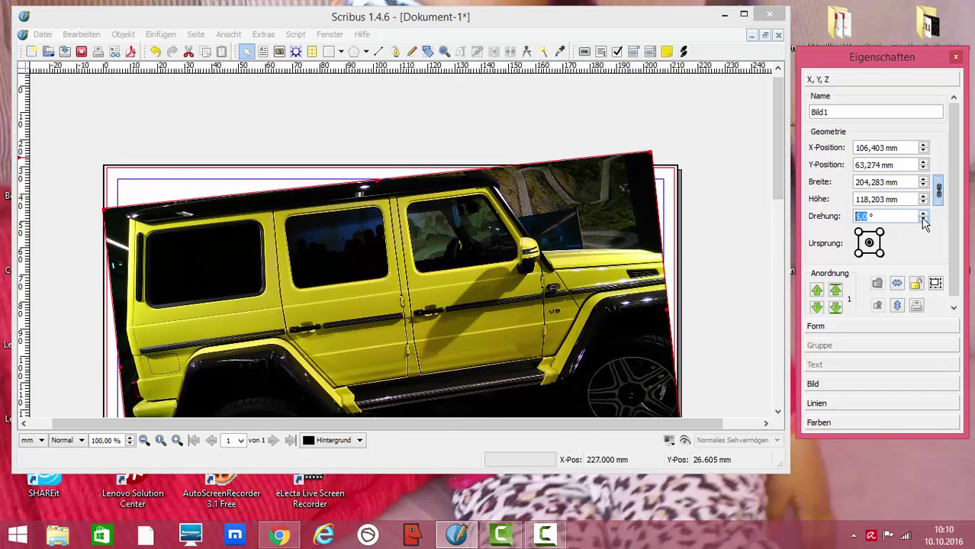
# Try the frame's right-hand corner origins, choose its lower-left corner as origin and set the rotation to 0°
pyautogui.click(879, 253)
pyautogui.click(881, 232)
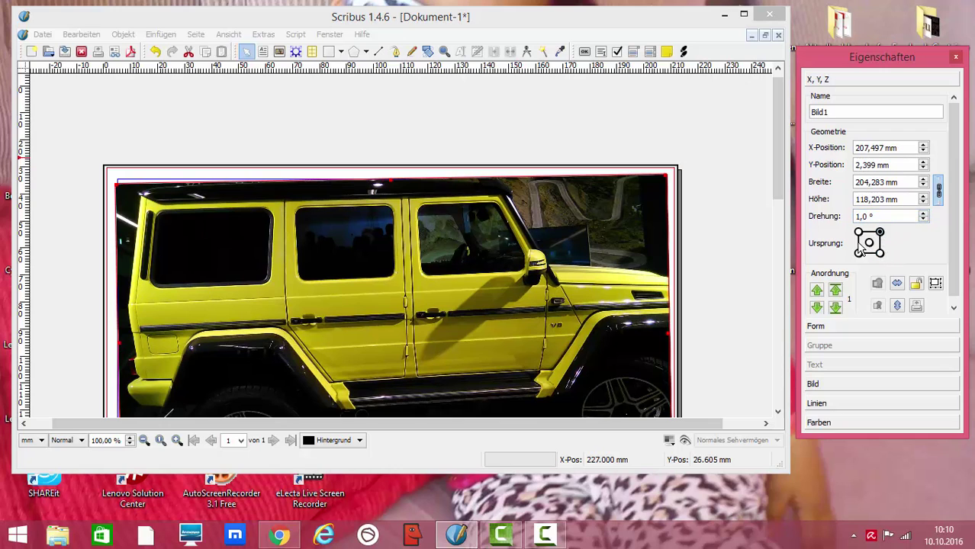
pyautogui.click(858, 252)
pyautogui.scroll(4, 925, 219)
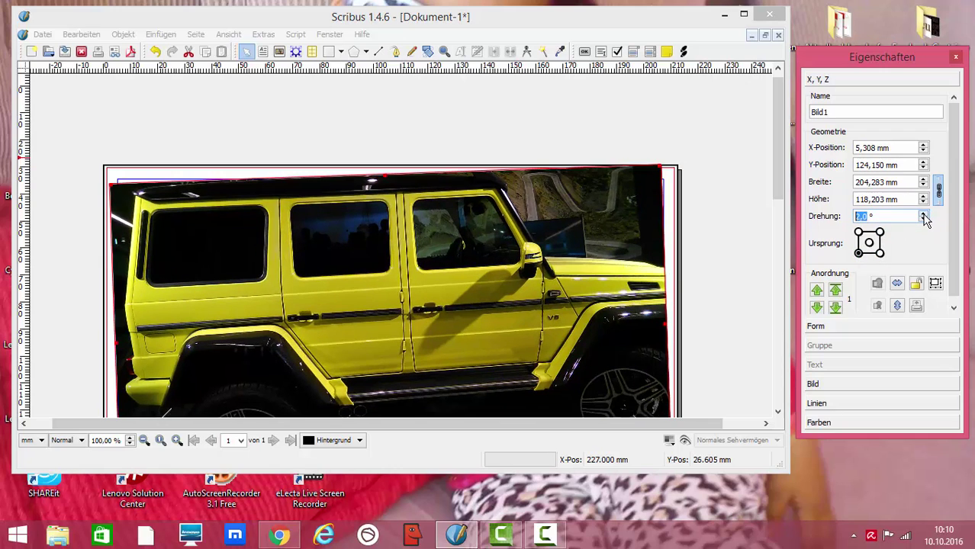
pyautogui.scroll(-5, 925, 220)
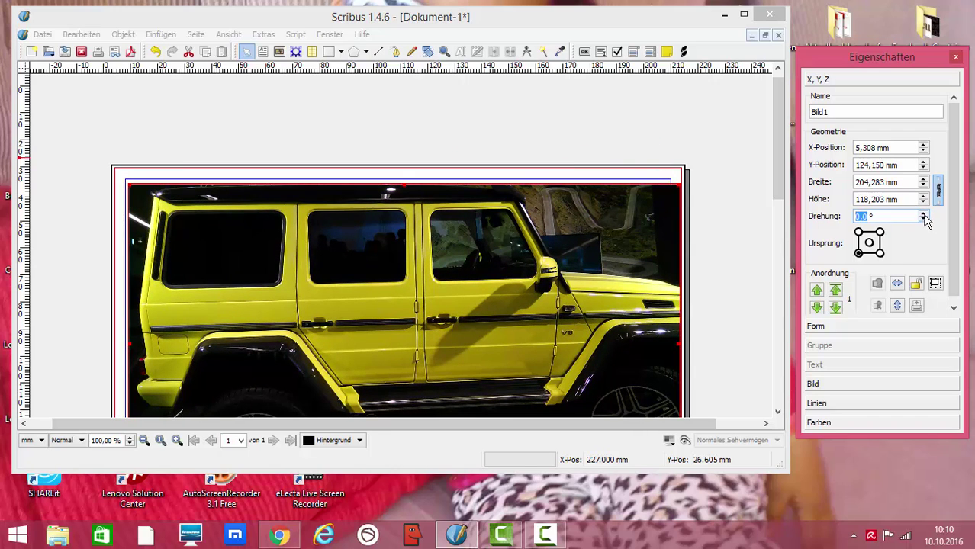
# Set the image frame's height to 116,203 mm with its proportions linked and deselect the frame
pyautogui.scroll(1, 924, 200)
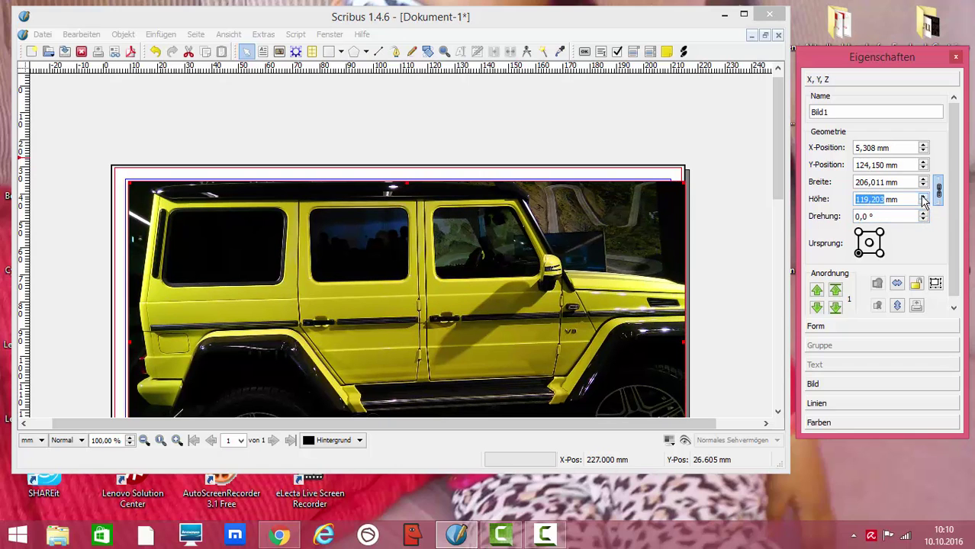
pyautogui.scroll(-3, 924, 203)
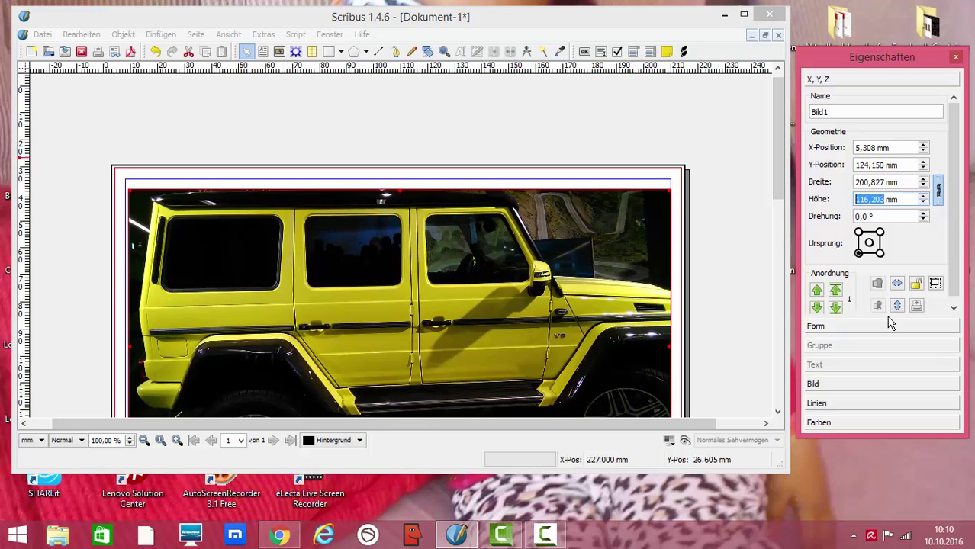
pyautogui.click(175, 117)
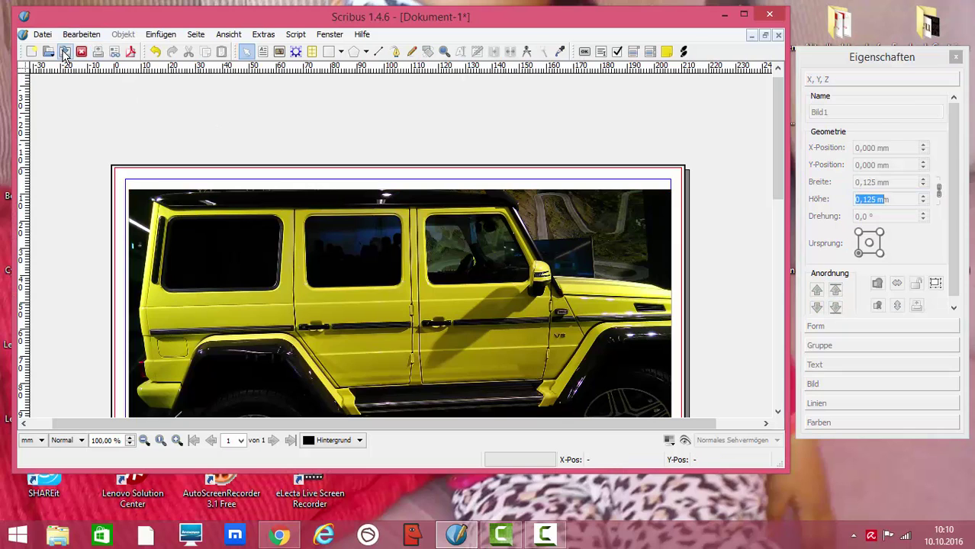
pyautogui.click(42, 34)
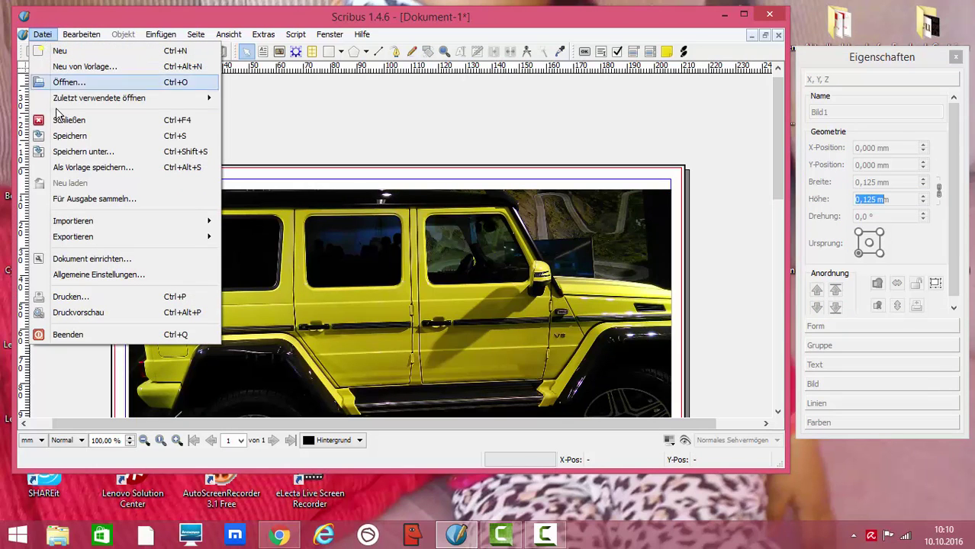
pyautogui.moveTo(87, 221)
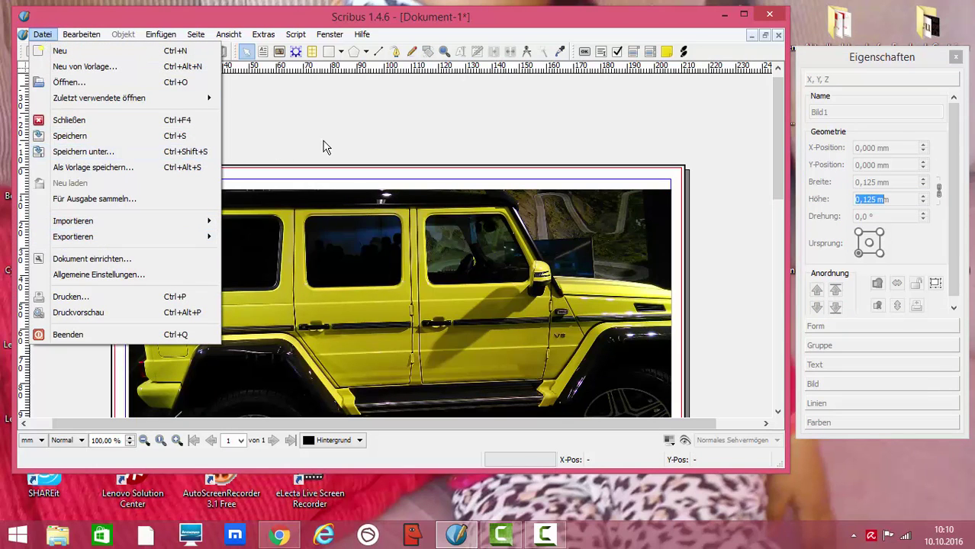
pyautogui.moveTo(160, 236)
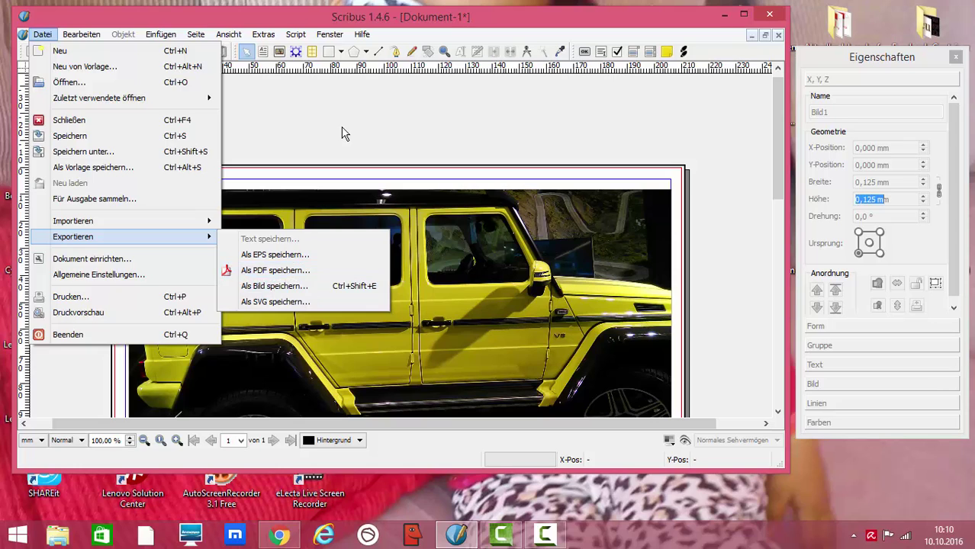
pyautogui.click(381, 133)
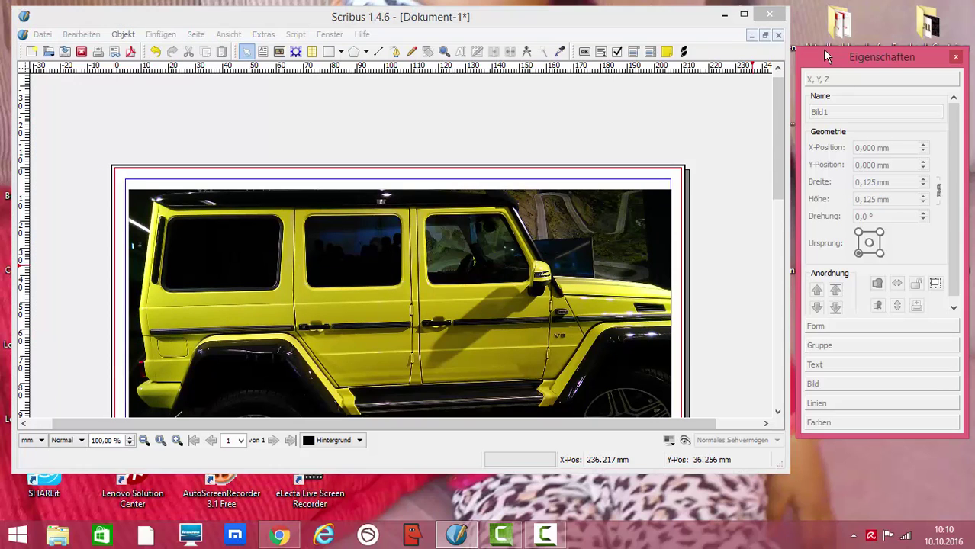
# Select the image frame, switch its picture to free scaling and link the X and Y size and dpi values
pyautogui.click(607, 223)
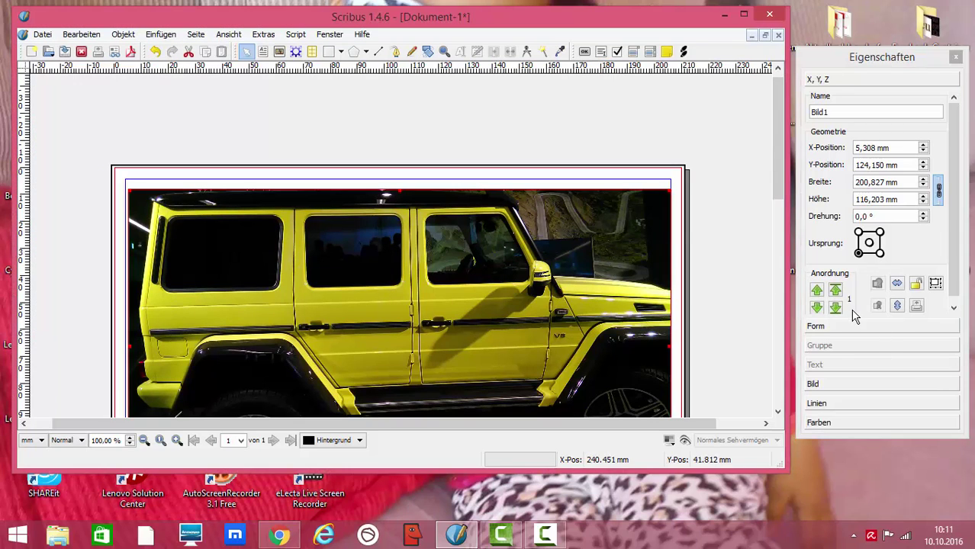
pyautogui.click(840, 387)
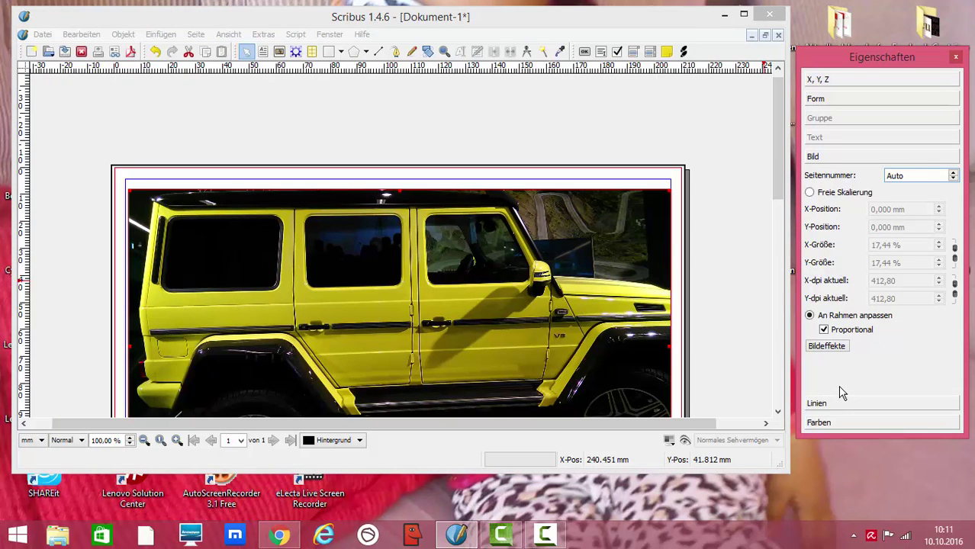
pyautogui.click(810, 193)
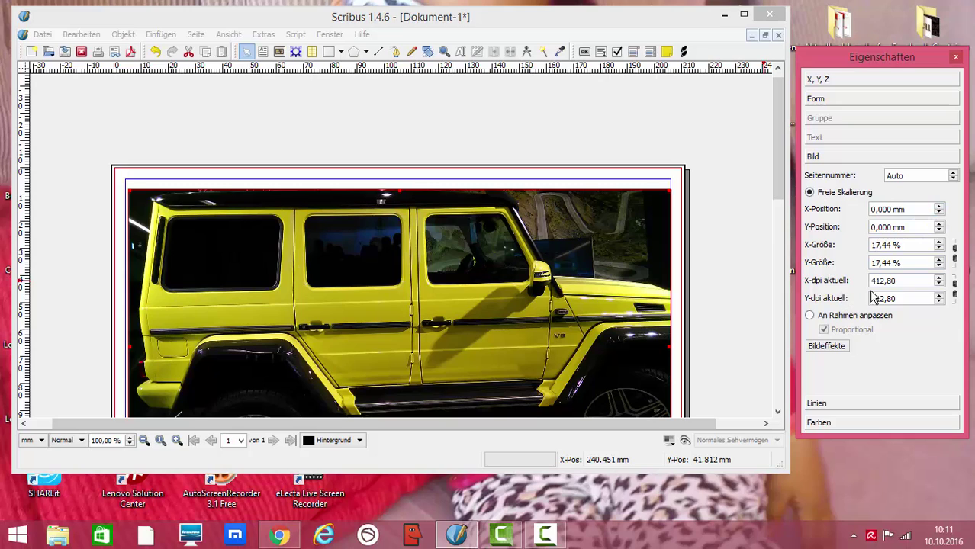
pyautogui.click(956, 255)
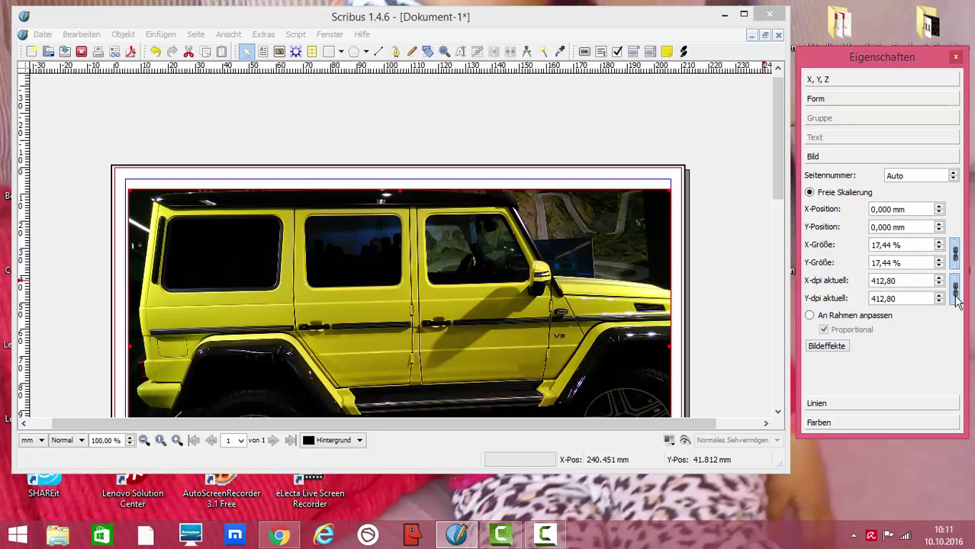
# Try shifting the picture horizontally inside its frame by several millimetres and return its X-position to 0 mm
pyautogui.click(940, 206)
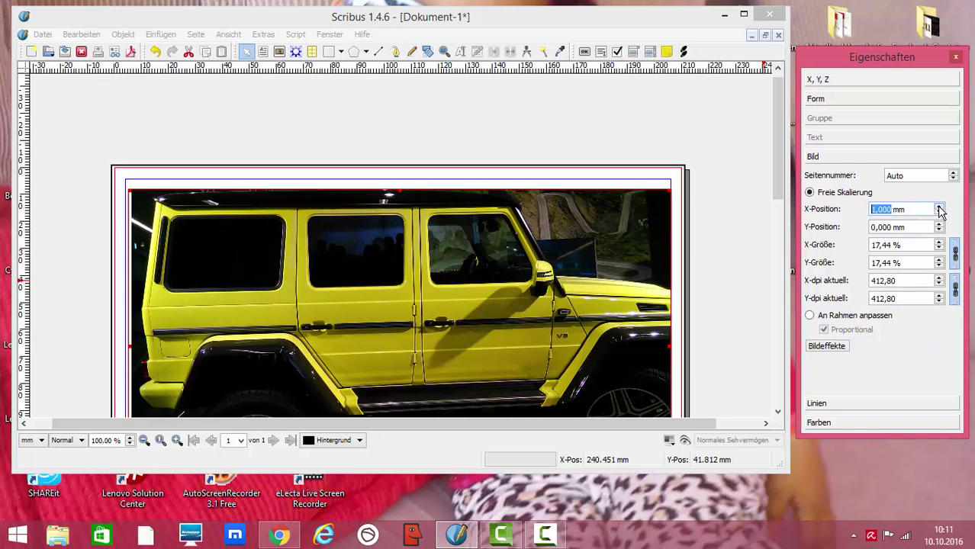
pyautogui.click(940, 207)
pyautogui.click(940, 207)
pyautogui.click(941, 207)
pyautogui.click(940, 207)
pyautogui.click(940, 207)
pyautogui.click(940, 206)
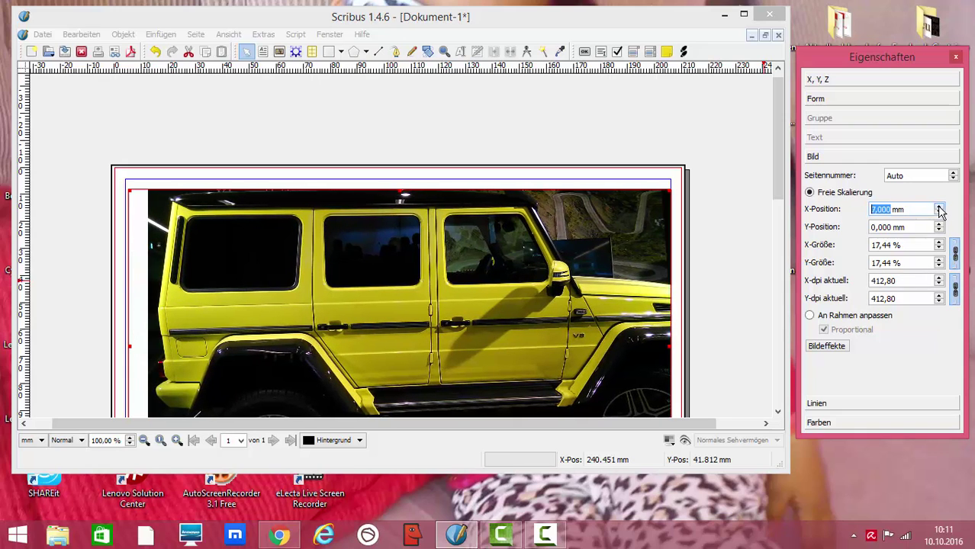
pyautogui.click(940, 207)
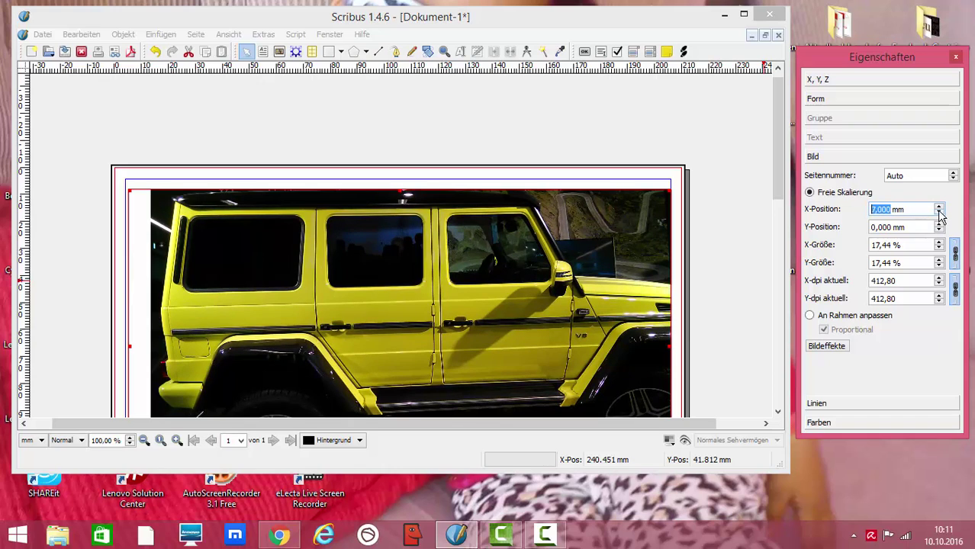
pyautogui.click(939, 214)
pyautogui.click(939, 214)
pyautogui.click(939, 213)
pyautogui.click(940, 214)
pyautogui.click(940, 214)
pyautogui.click(939, 214)
pyautogui.click(939, 213)
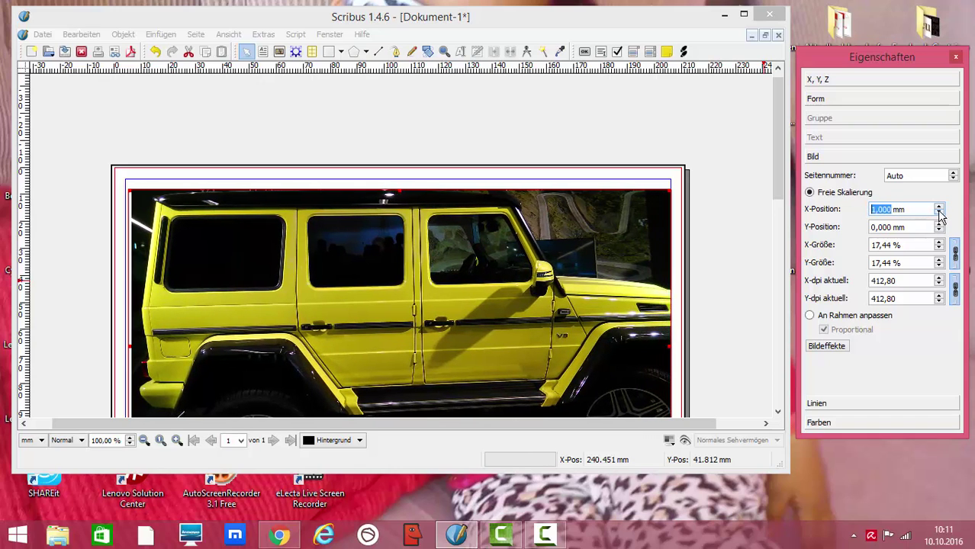
pyautogui.click(939, 213)
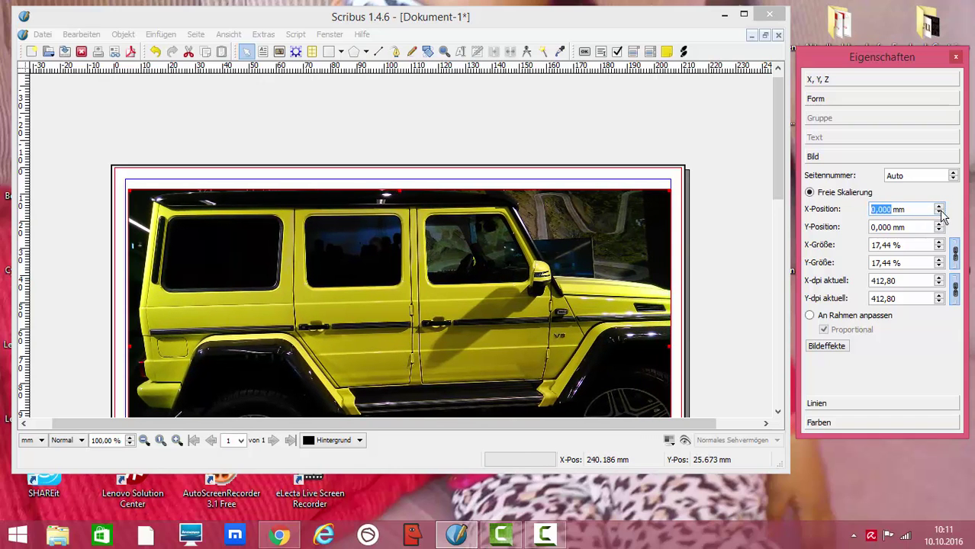
# Try a Y-position of 2 mm for the picture inside its frame and set it to -4 mm
pyautogui.click(940, 225)
pyautogui.click(940, 225)
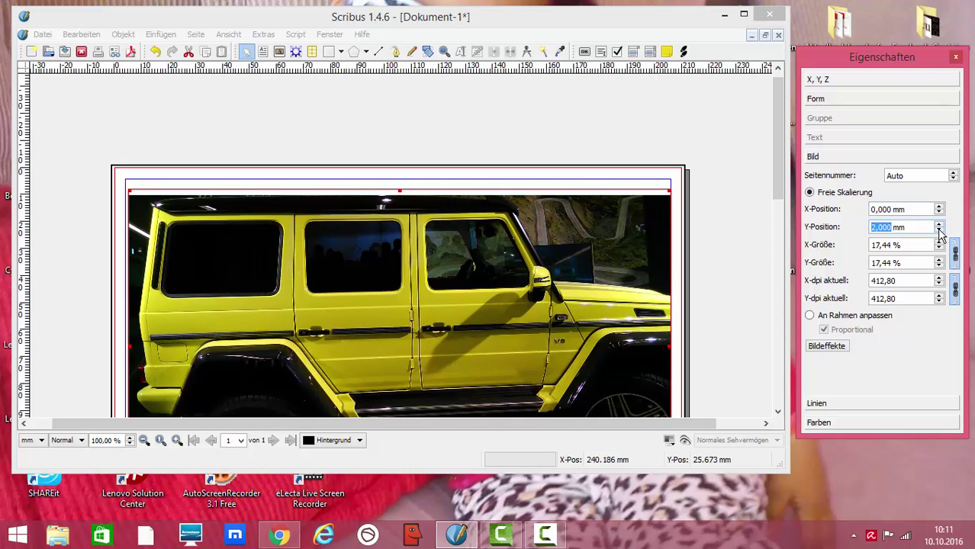
pyautogui.click(940, 230)
pyautogui.click(940, 230)
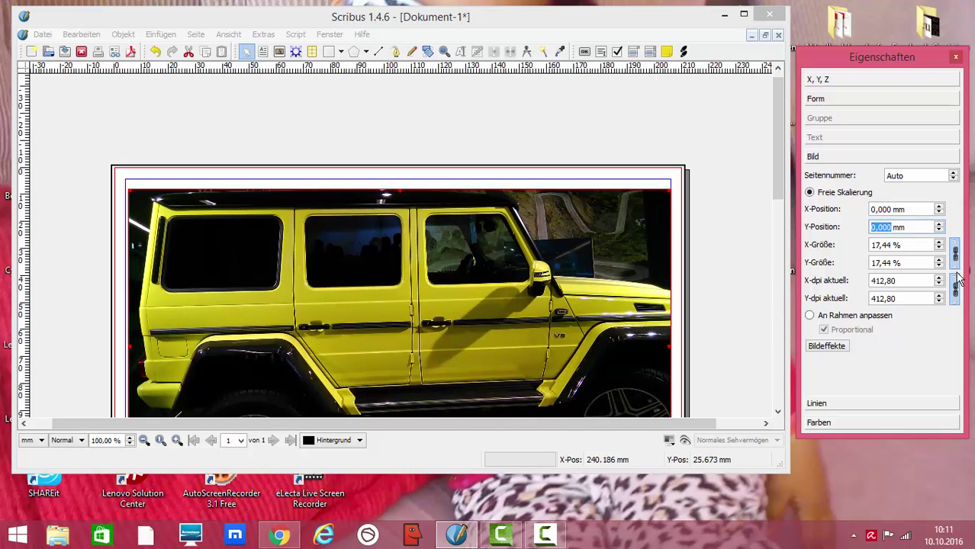
pyautogui.click(941, 231)
pyautogui.click(941, 232)
pyautogui.click(941, 231)
pyautogui.click(940, 232)
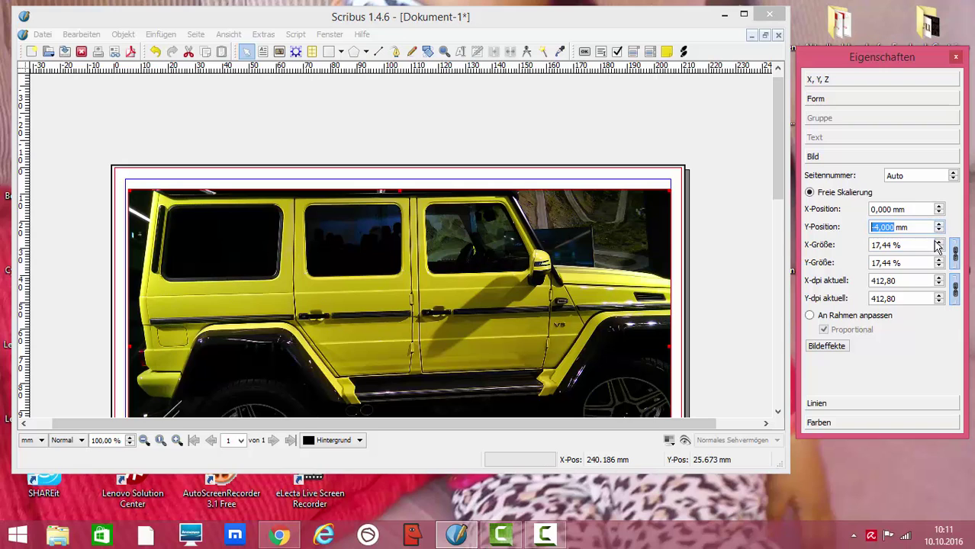
# Scale the picture down to 15,44 % with linked sizes and bring it back to 17,44 %
pyautogui.click(940, 249)
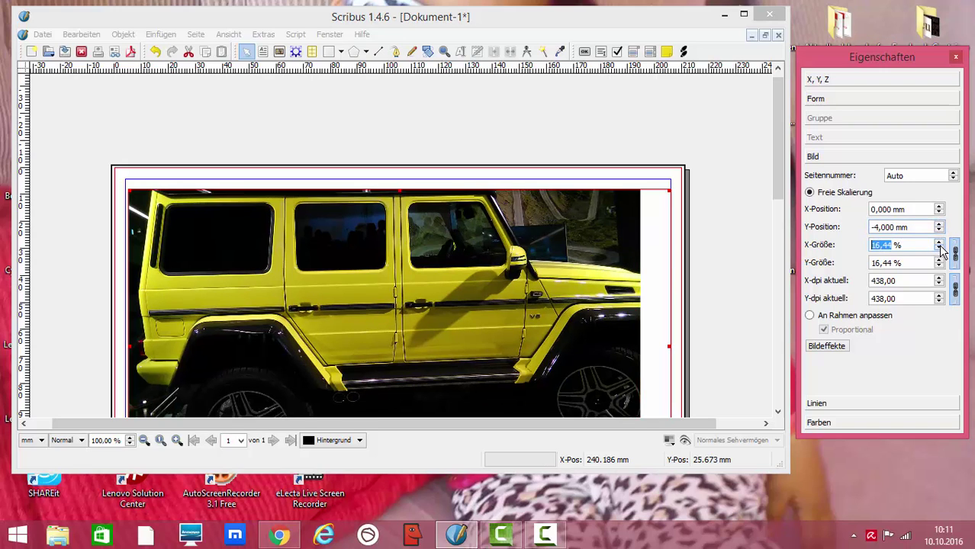
pyautogui.click(940, 249)
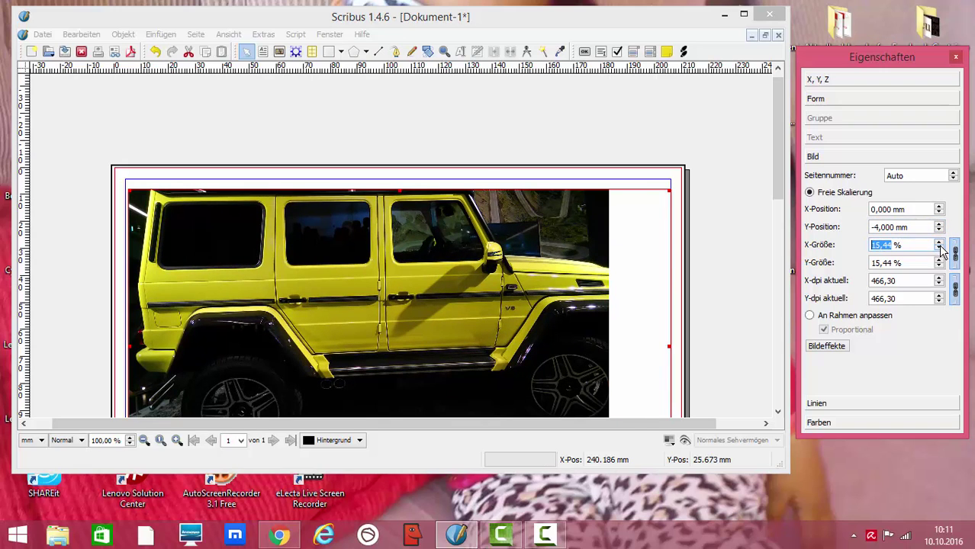
pyautogui.click(941, 243)
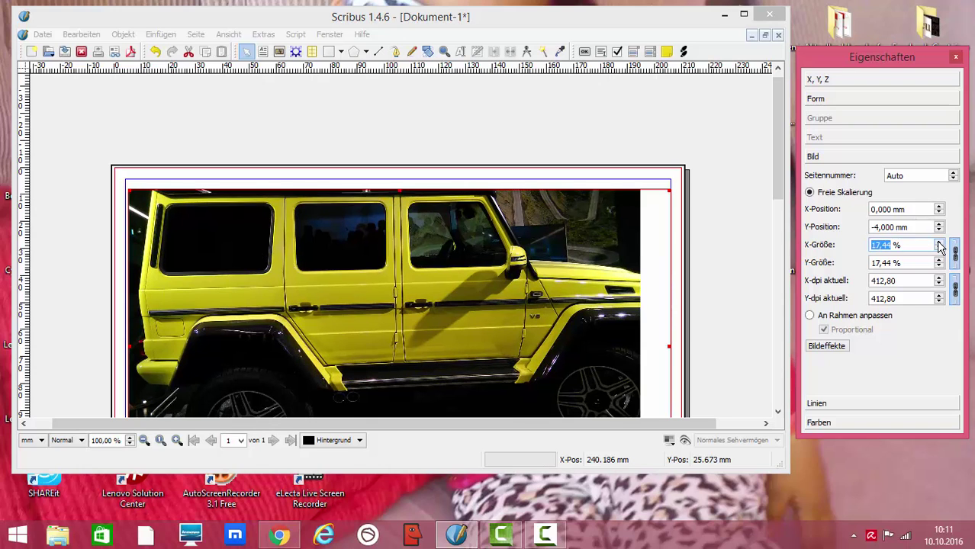
pyautogui.click(940, 243)
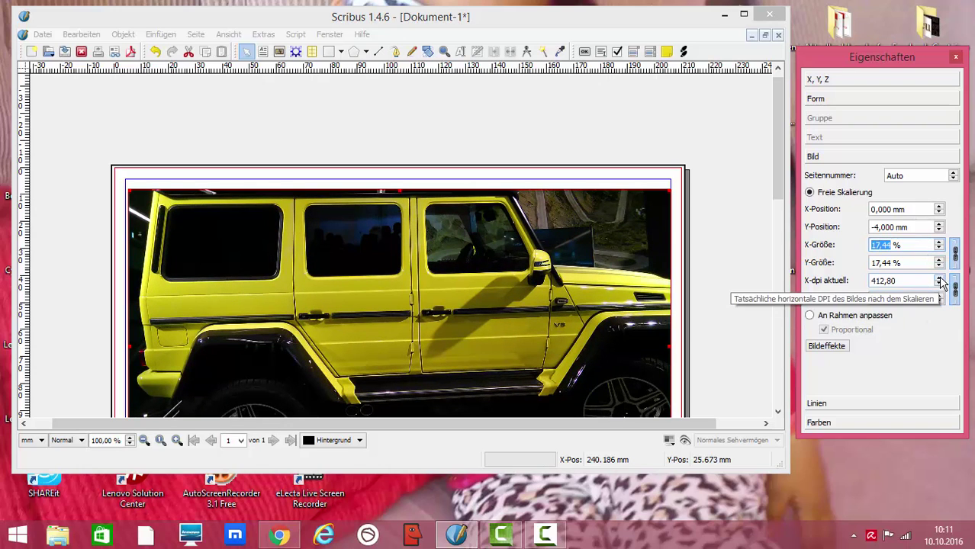
# Raise the picture's linked X and Y resolution to 420,80 dpi
pyautogui.click(940, 278)
pyautogui.click(939, 278)
pyautogui.click(940, 278)
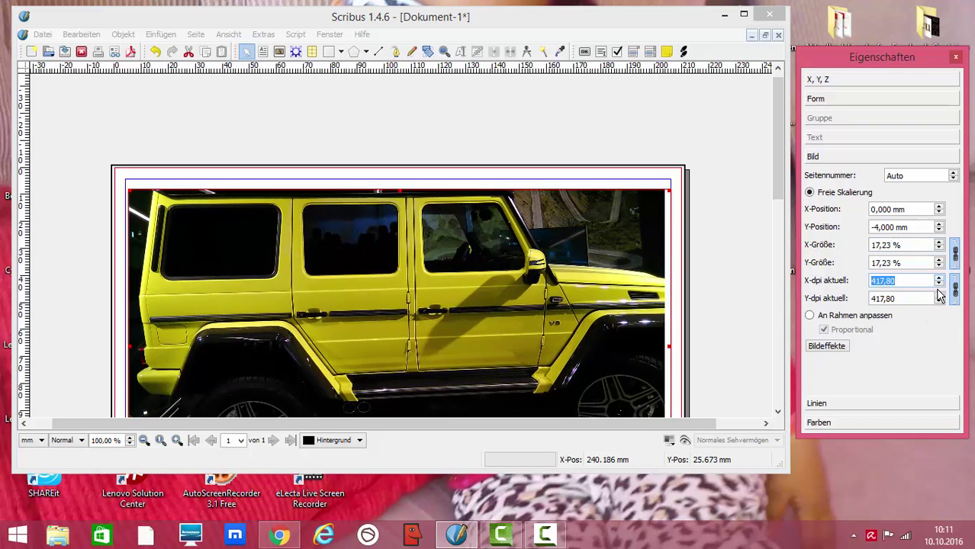
pyautogui.click(939, 298)
pyautogui.click(939, 297)
pyautogui.click(939, 298)
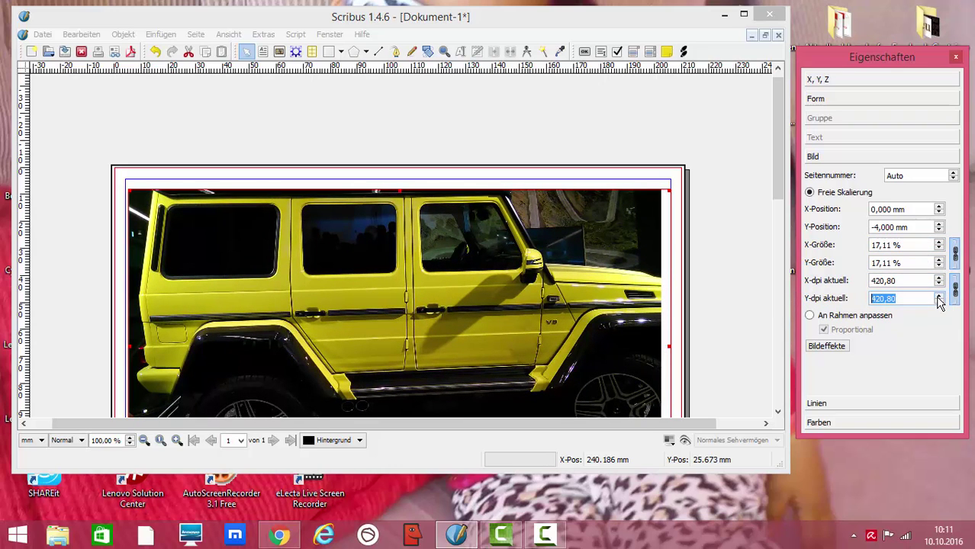
# Lower the picture's linked resolution to 414,80 dpi
pyautogui.click(939, 303)
pyautogui.click(939, 303)
pyautogui.click(940, 303)
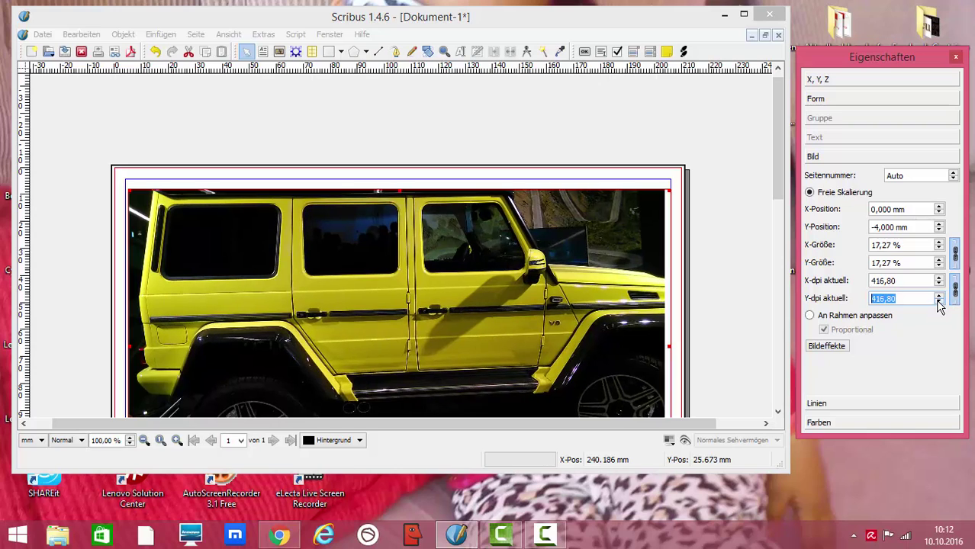
pyautogui.click(939, 303)
pyautogui.click(939, 303)
pyautogui.click(939, 303)
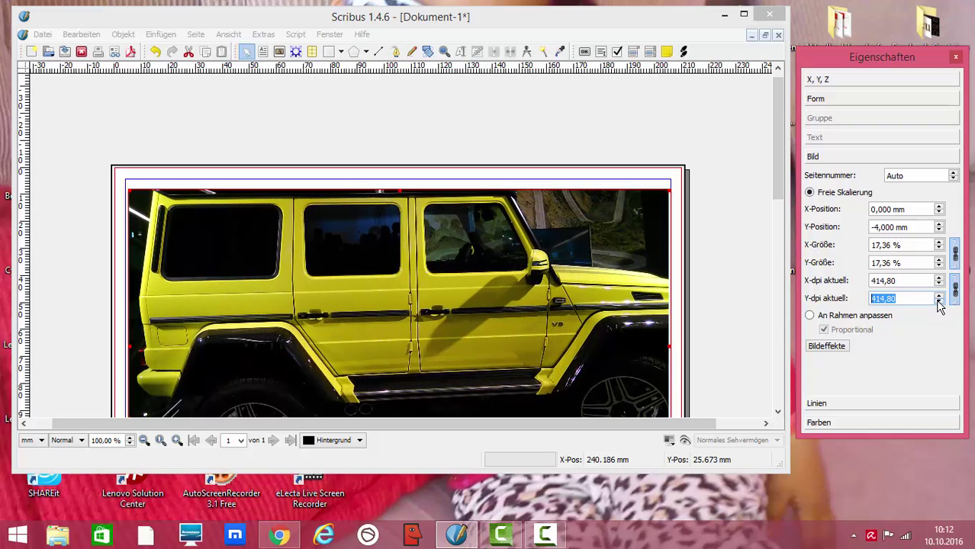
# Set the picture's page number to 1 and fit the picture proportionally to its frame
pyautogui.click(953, 172)
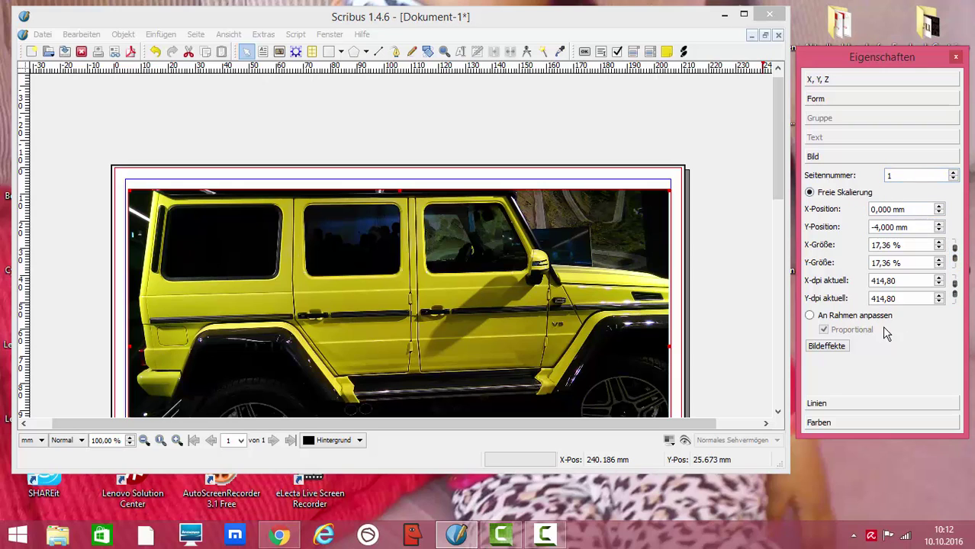
pyautogui.click(809, 316)
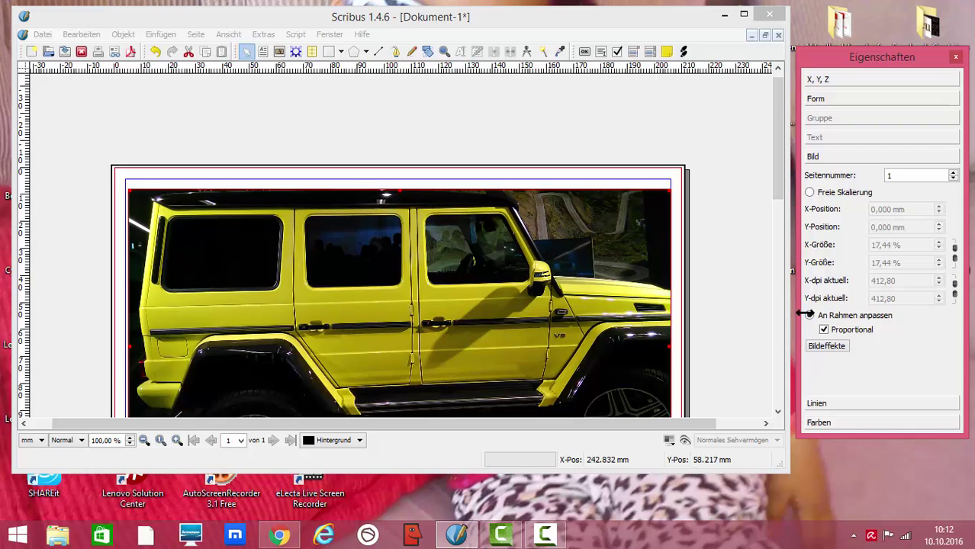
# Add the Helligkeit image effect to the picture twice and set the second one's brightness to -22
pyautogui.click(827, 346)
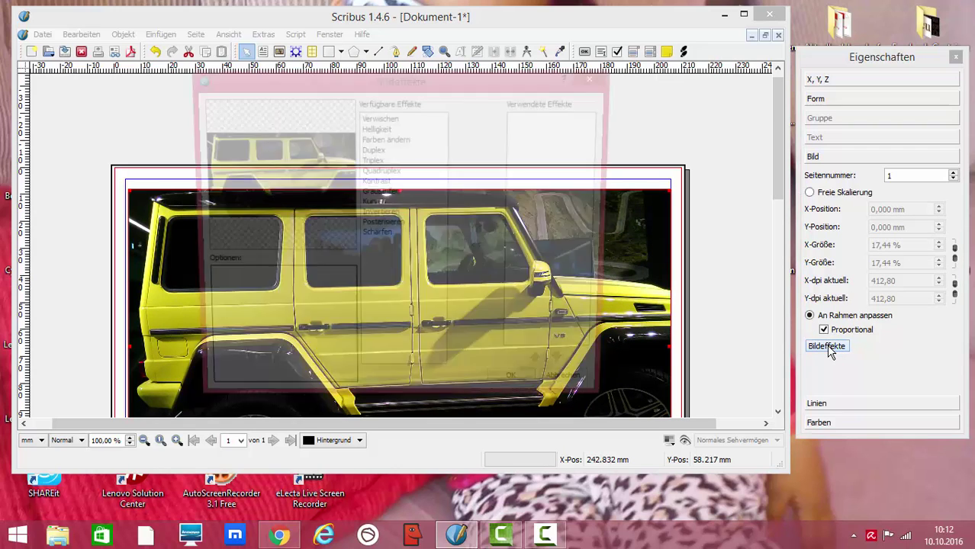
pyautogui.doubleClick(394, 131)
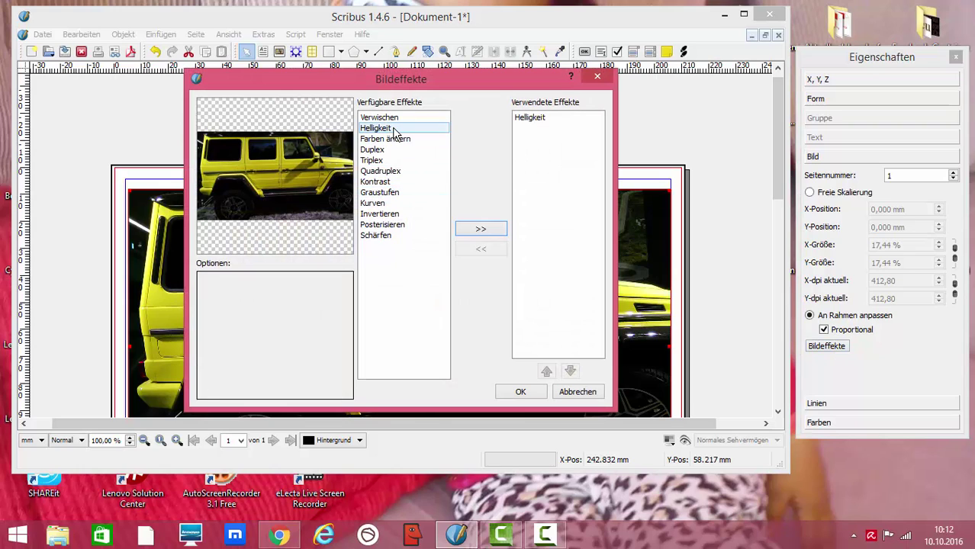
pyautogui.click(479, 230)
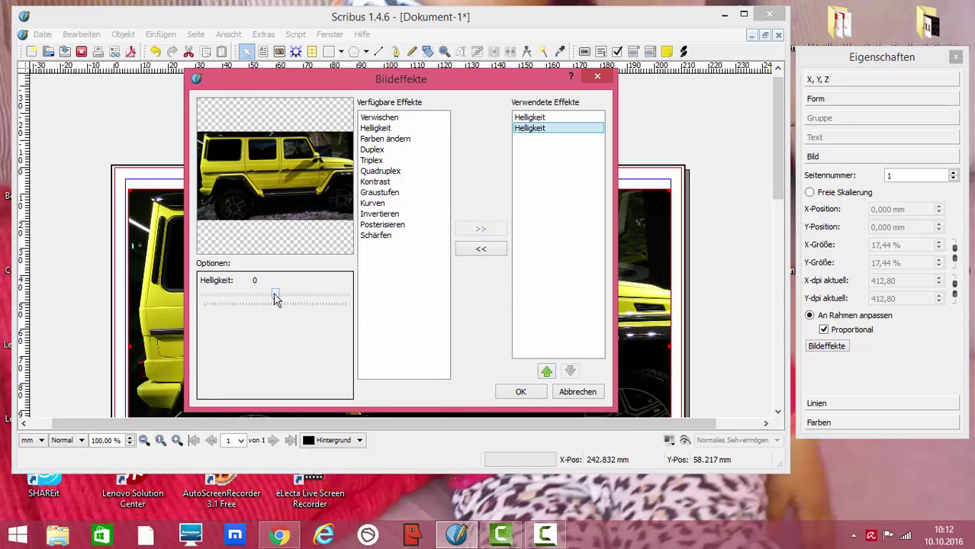
pyautogui.moveTo(274, 296)
pyautogui.mouseDown()
pyautogui.moveTo(231, 307)
pyautogui.moveTo(316, 315)
pyautogui.moveTo(250, 297)
pyautogui.moveTo(268, 300)
pyautogui.mouseUp()
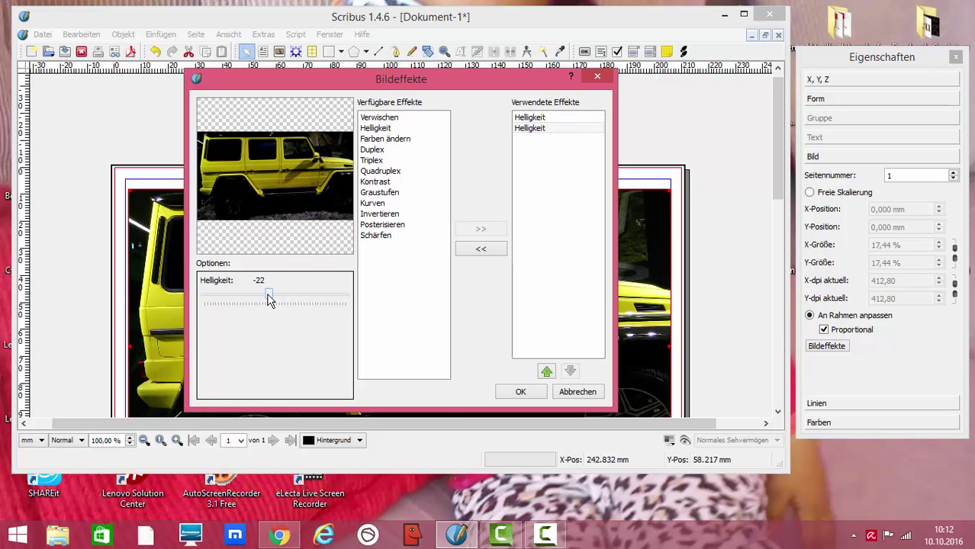
# Add the Farben ändern image effect to the picture and set its colour to Warm Black
pyautogui.click(398, 138)
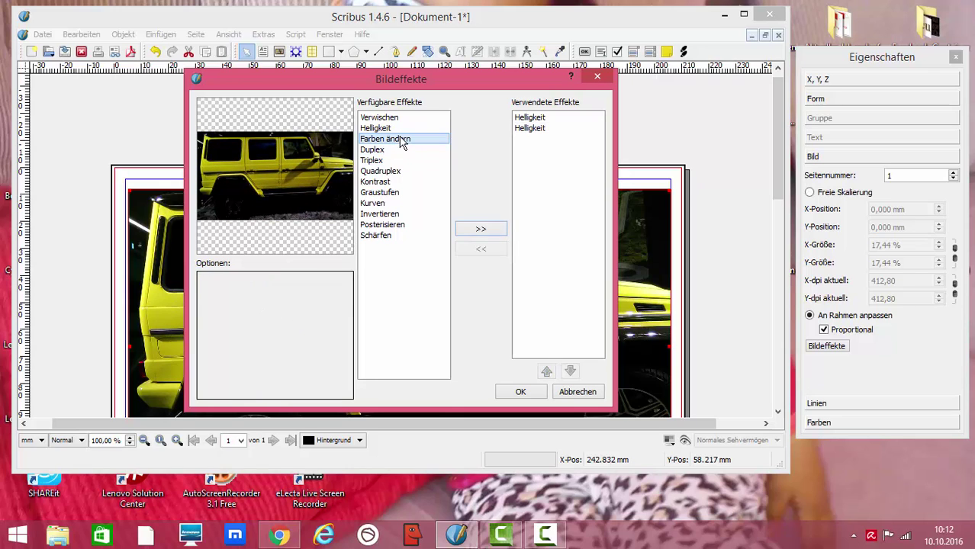
pyautogui.click(482, 229)
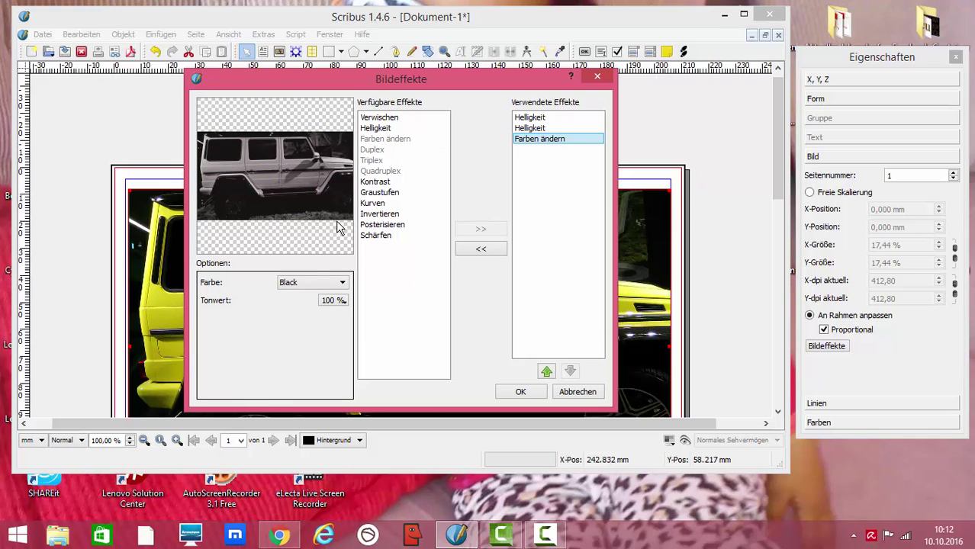
pyautogui.click(343, 284)
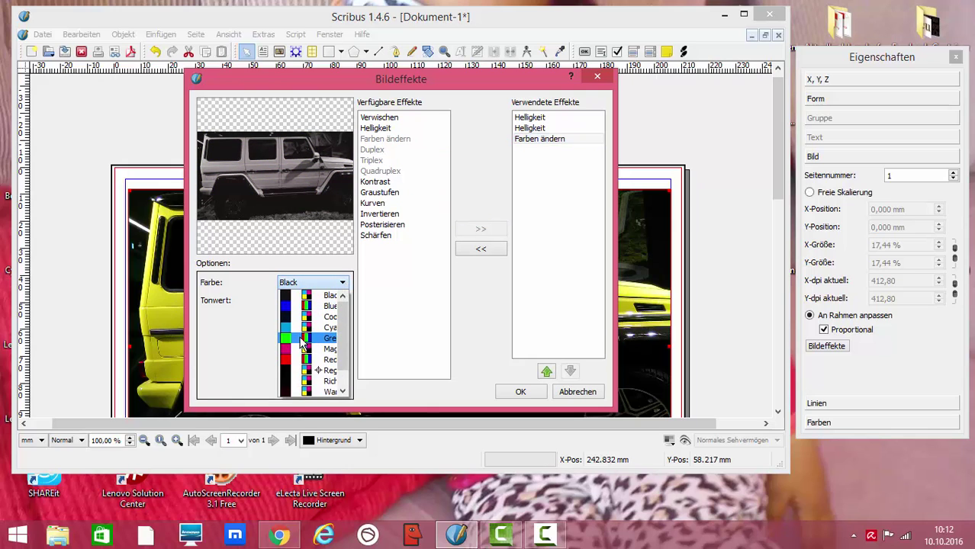
pyautogui.click(298, 392)
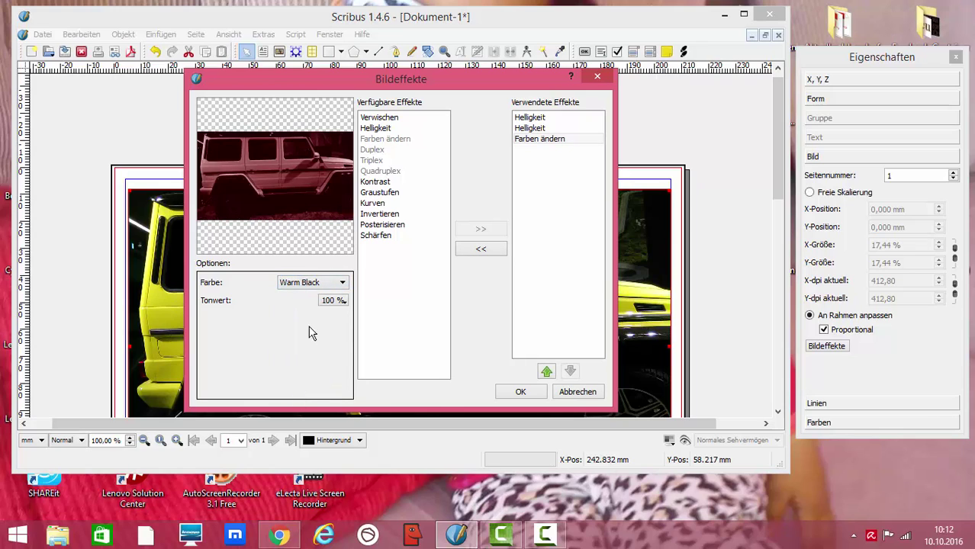
# Add the Kontrast image effect with a contrast of 15 and apply all the effects to the picture
pyautogui.click(383, 183)
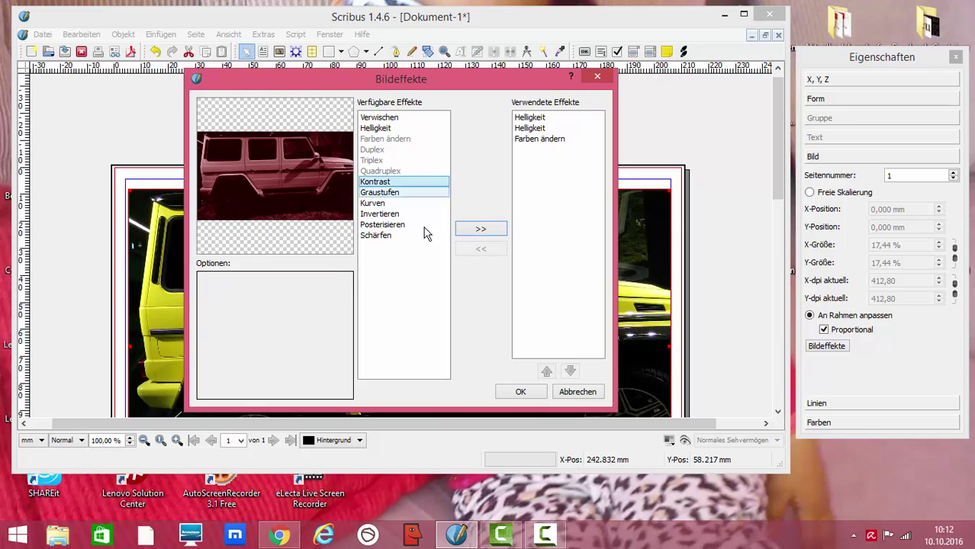
pyautogui.click(481, 229)
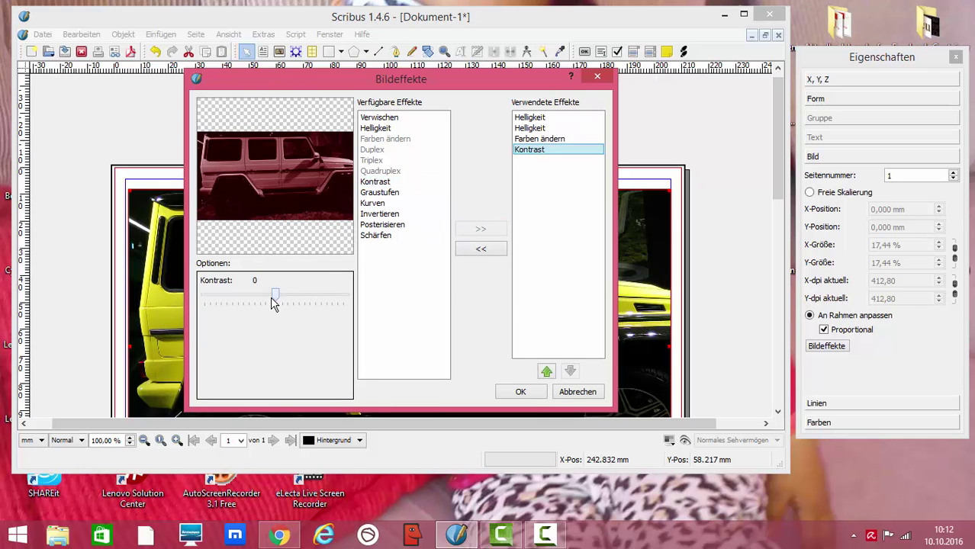
pyautogui.moveTo(276, 299)
pyautogui.mouseDown()
pyautogui.moveTo(242, 299)
pyautogui.moveTo(283, 305)
pyautogui.moveTo(235, 301)
pyautogui.moveTo(282, 305)
pyautogui.mouseUp()
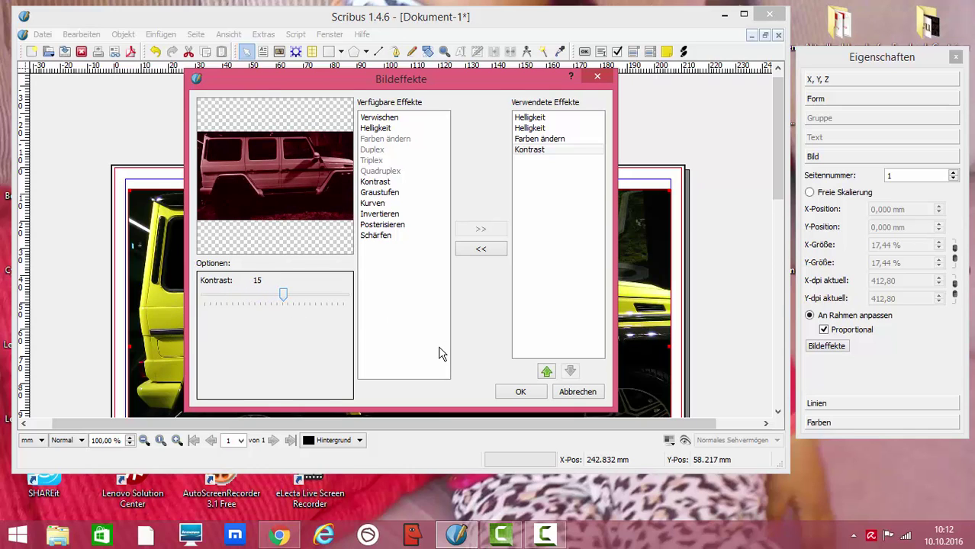
pyautogui.click(518, 393)
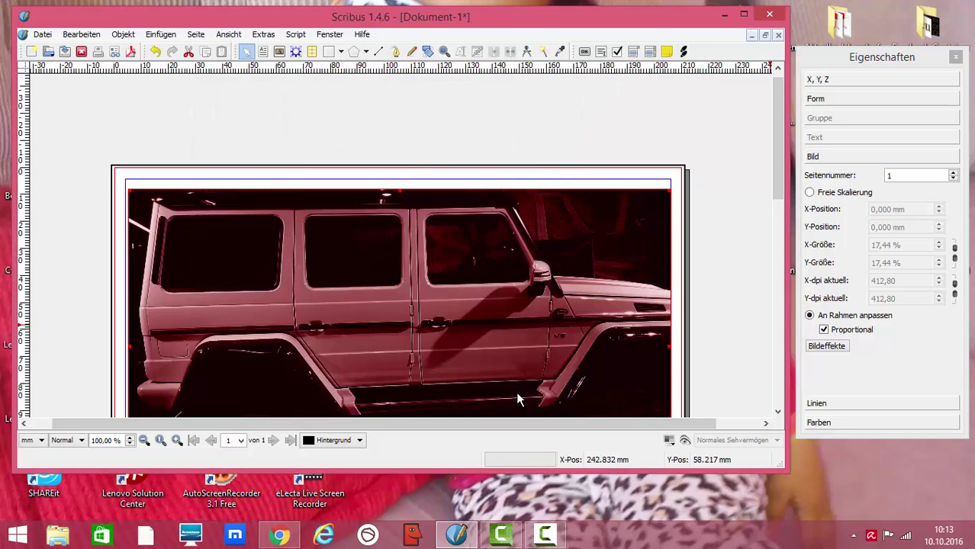
pyautogui.moveTo(775, 184); pyautogui.dragTo(780, 210)
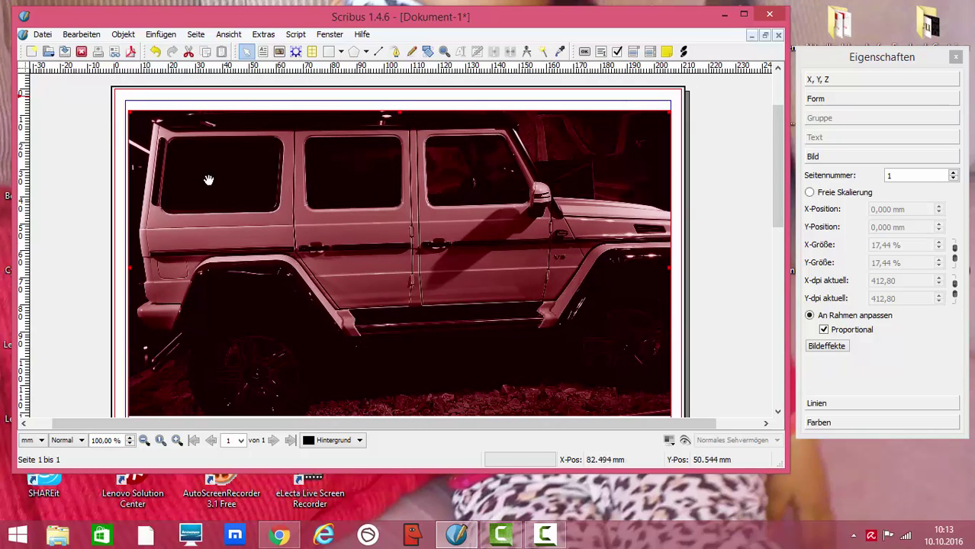
pyautogui.click(42, 35)
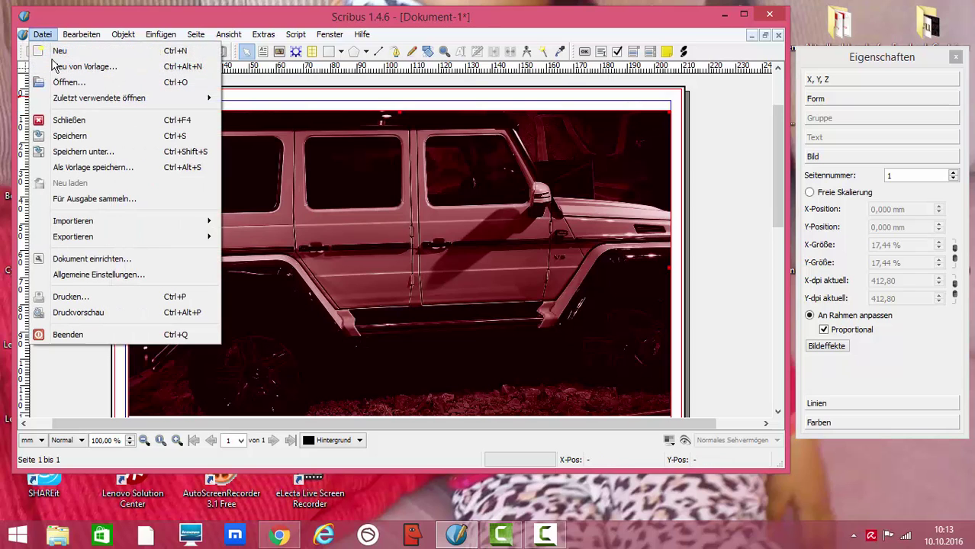
pyautogui.moveTo(118, 240)
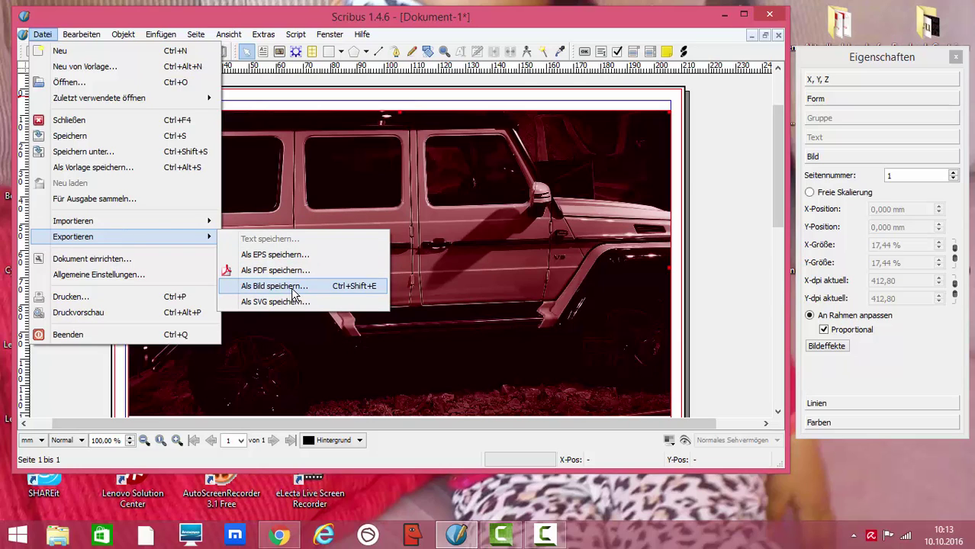
pyautogui.click(463, 405)
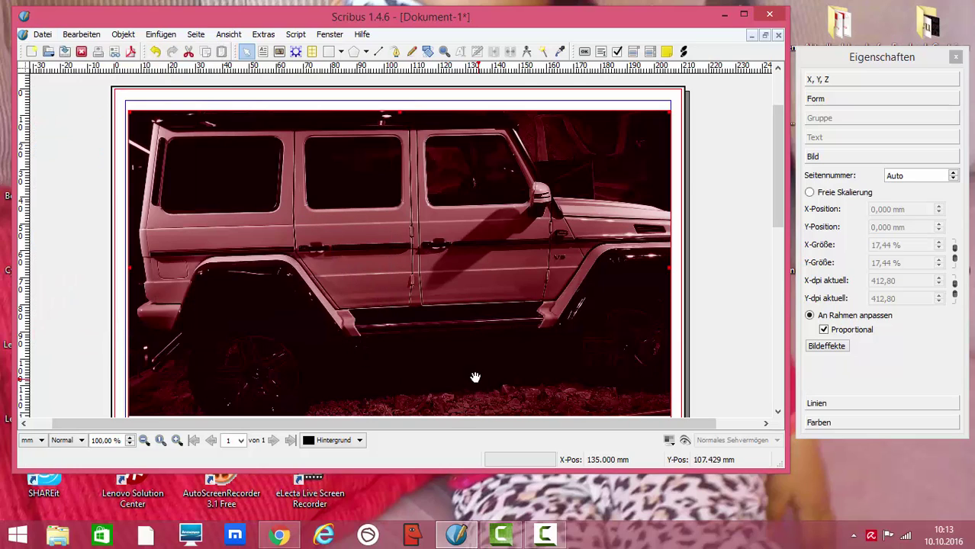
# Draw a text frame about 28 mm high across the lower part of the picture and widen it leftward to about 200,5 mm
pyautogui.click(161, 36)
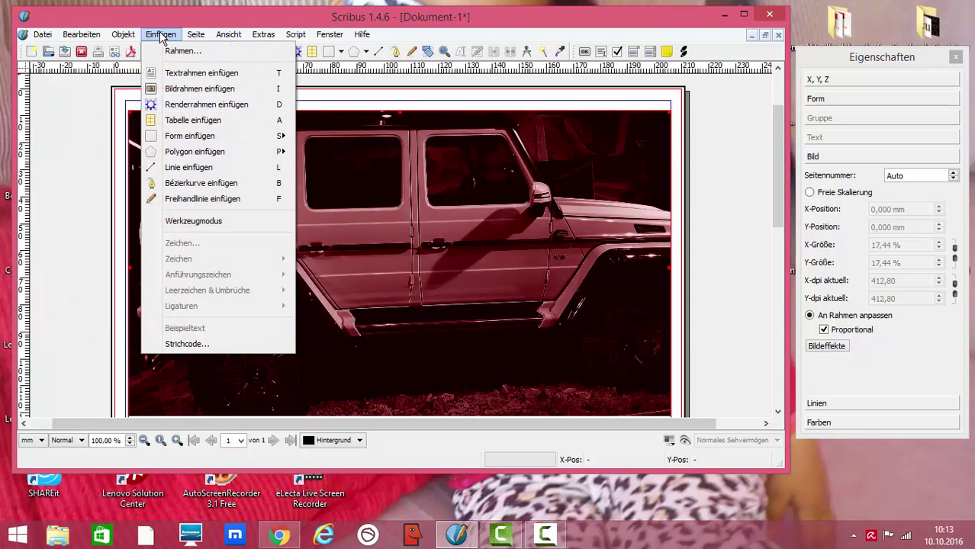
pyautogui.click(181, 73)
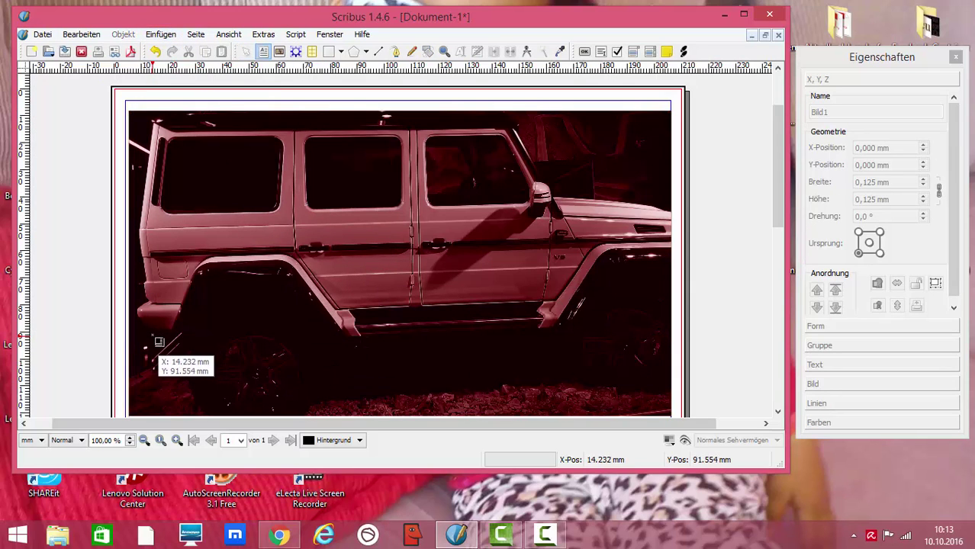
pyautogui.moveTo(145, 339); pyautogui.dragTo(673, 413)
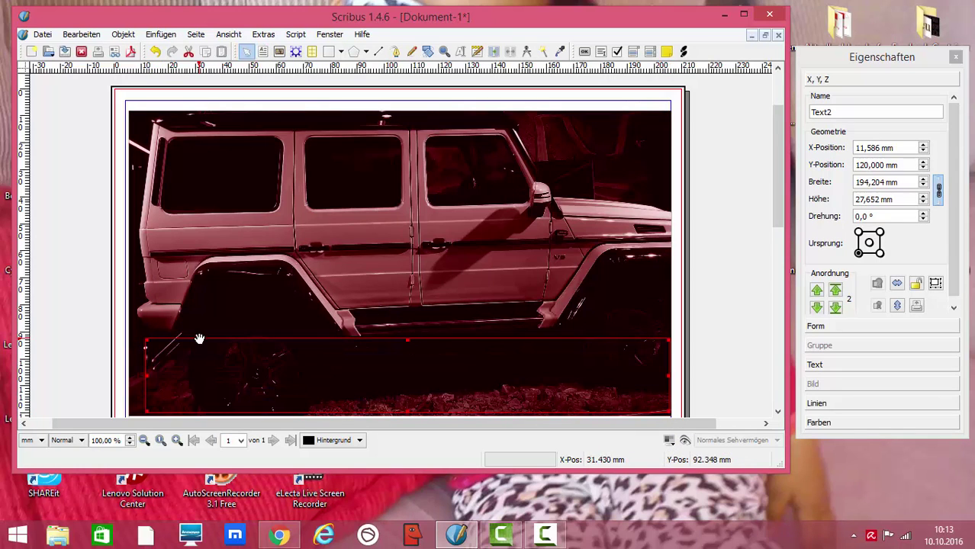
pyautogui.click(148, 375)
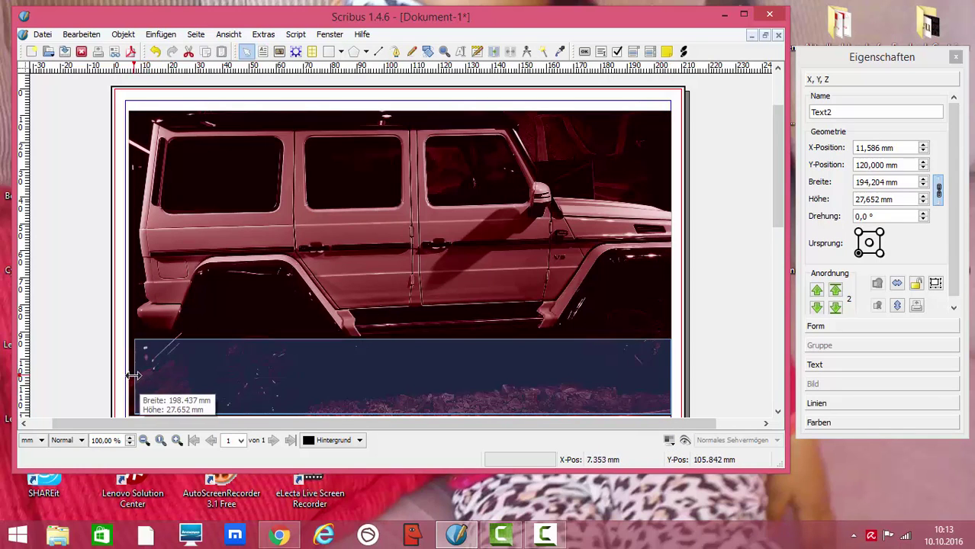
pyautogui.moveTo(136, 376); pyautogui.dragTo(136, 377)
# Enter AUTOEXPORT in the text frame and set its font to Levenim MT
pyautogui.doubleClick(219, 368)
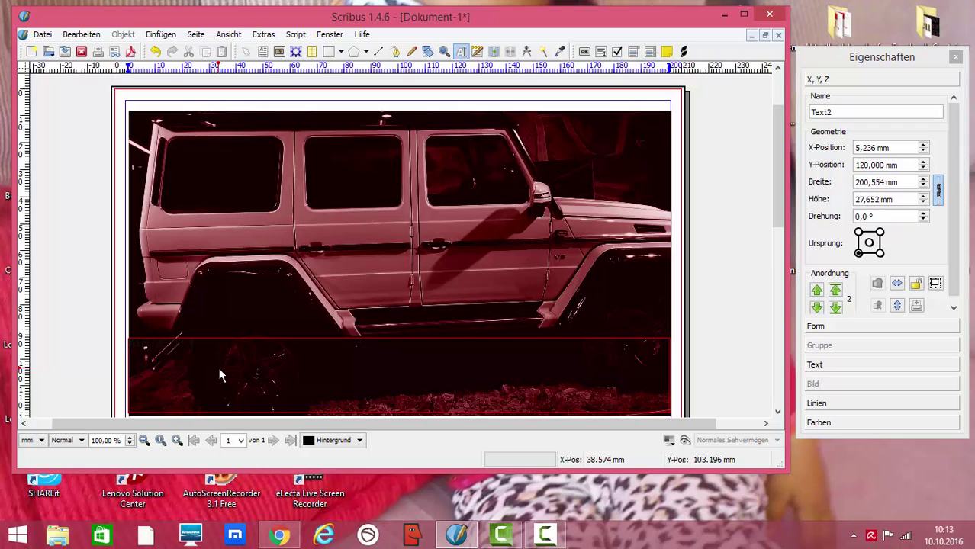
pyautogui.moveTo(210, 344); pyautogui.dragTo(122, 345)
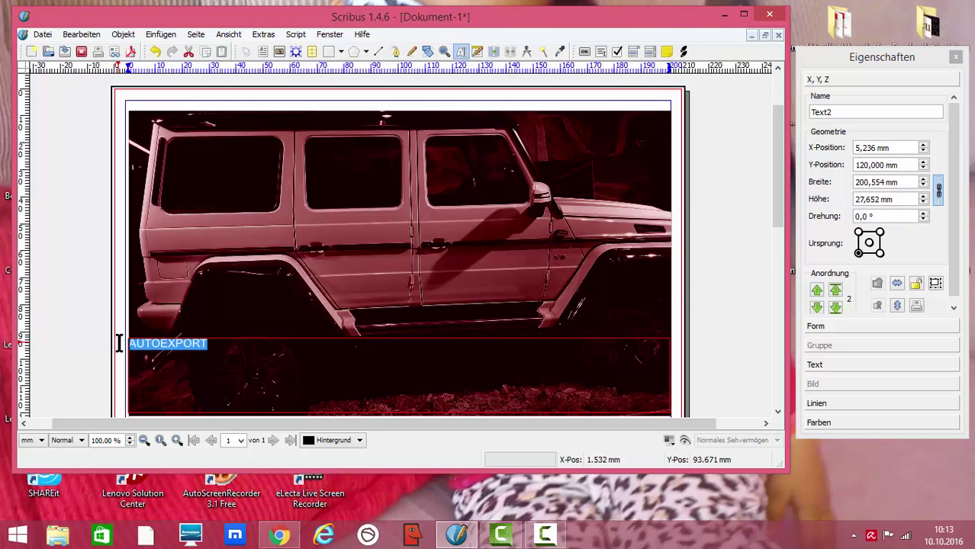
pyautogui.click(835, 367)
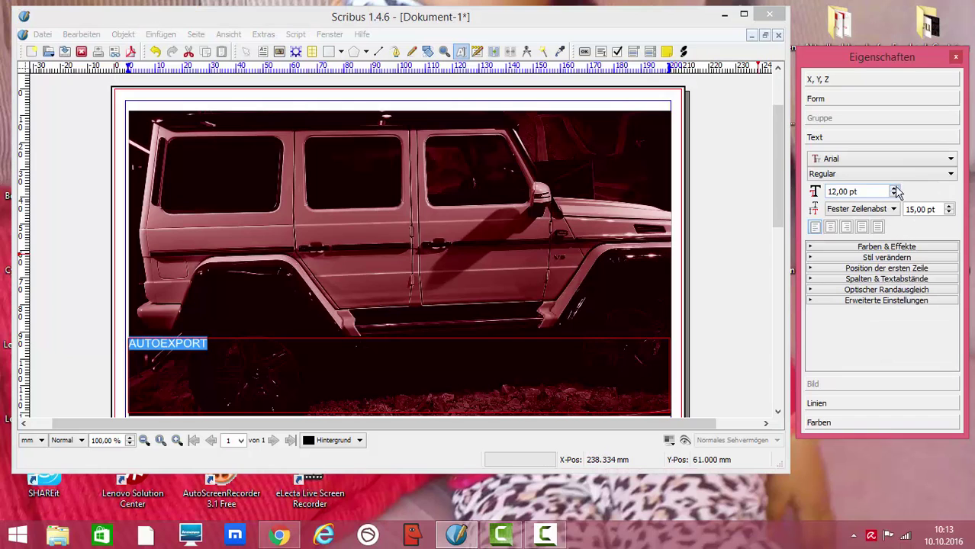
pyautogui.click(950, 159)
pyautogui.moveTo(952, 169); pyautogui.dragTo(952, 219)
pyautogui.click(887, 214)
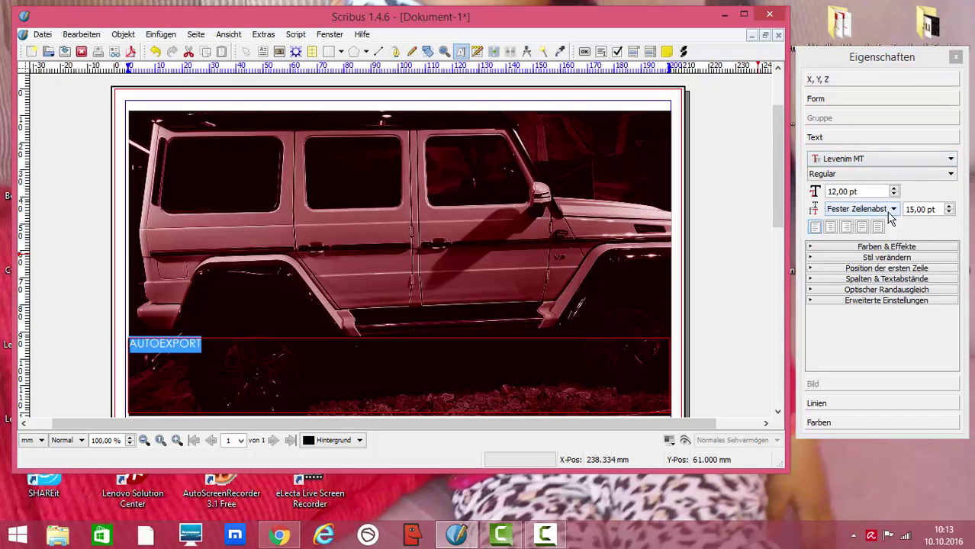
# Change the font of AUTOEXPORT to Lucida Sans Unicode and raise its size to 29,00 pt
pyautogui.click(951, 160)
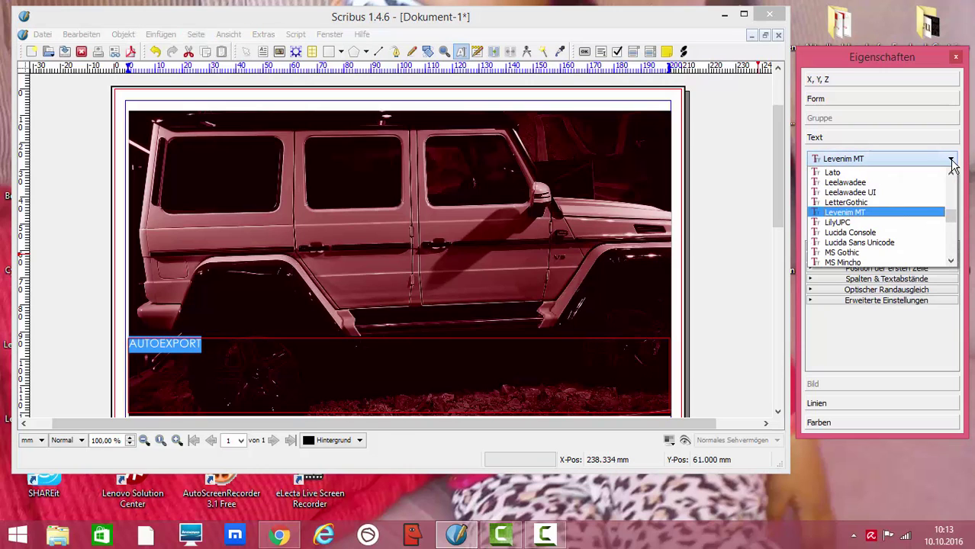
pyautogui.click(870, 238)
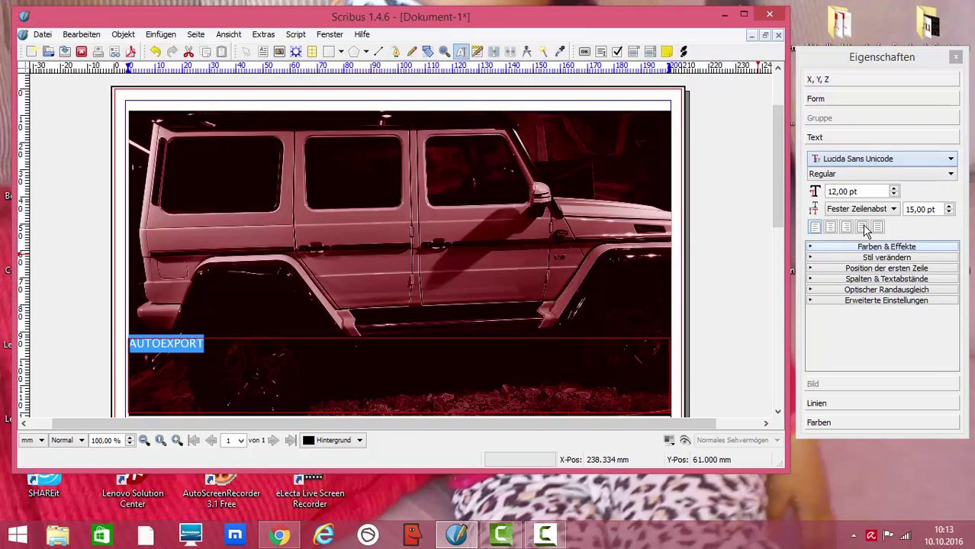
pyautogui.click(896, 191)
pyautogui.click(896, 190)
pyautogui.click(895, 191)
pyautogui.click(897, 191)
pyautogui.click(896, 191)
pyautogui.scroll(12, 895, 191)
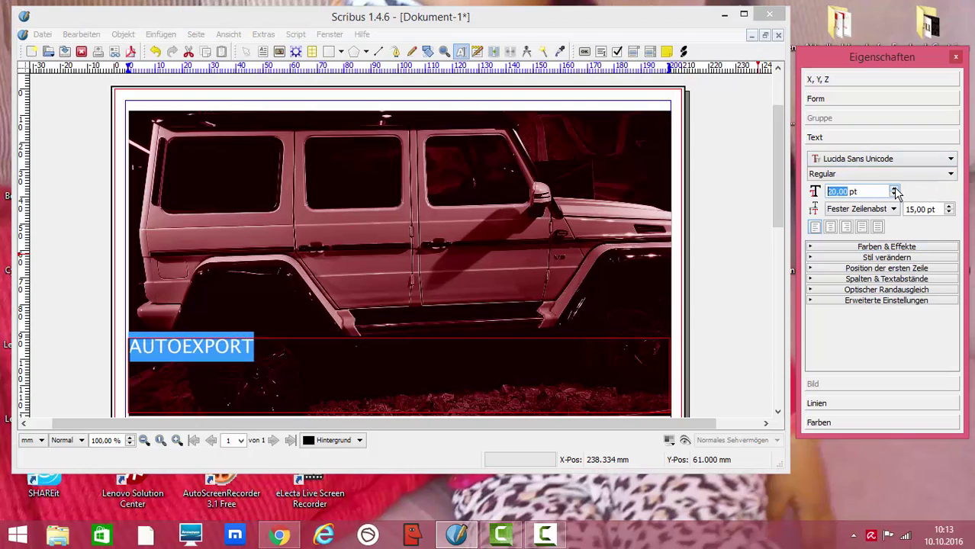
# Centre the AUTOEXPORT text and set its fixed line spacing to 16,00 pt
pyautogui.click(832, 229)
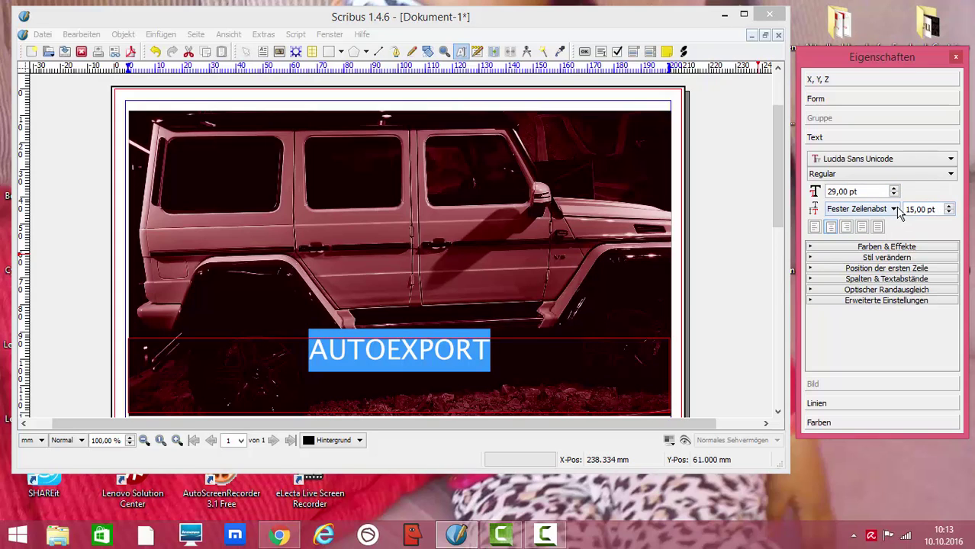
pyautogui.click(950, 208)
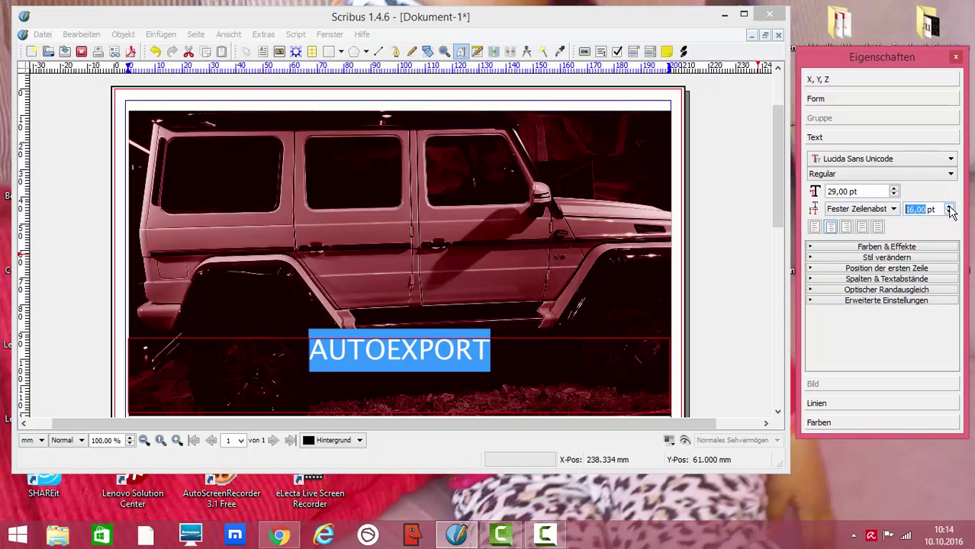
# Set the fill colour of the AUTOEXPORT text to White
pyautogui.click(915, 248)
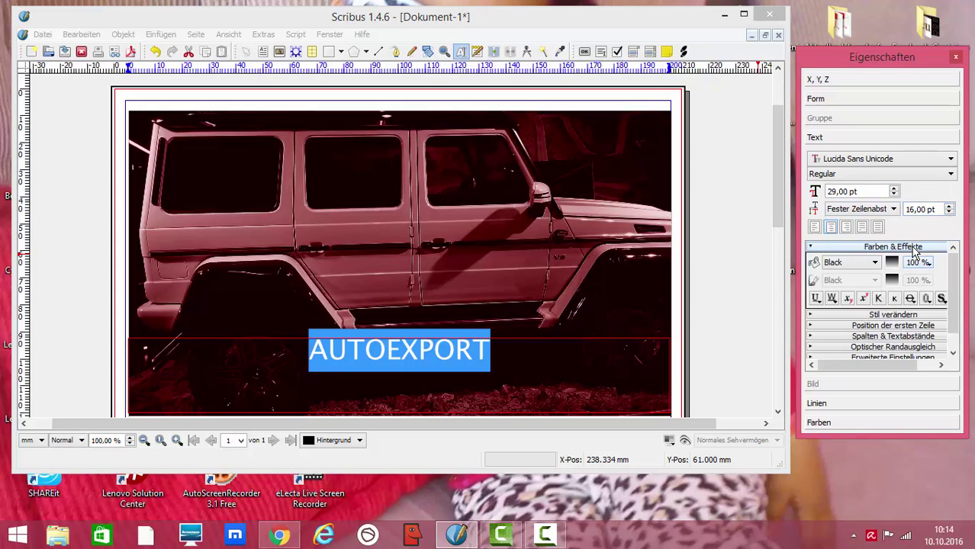
pyautogui.click(874, 263)
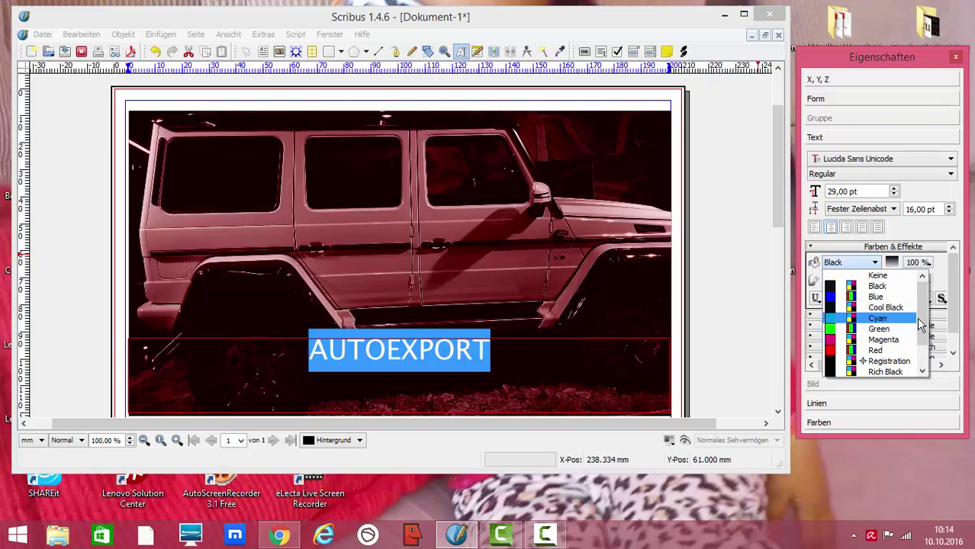
pyautogui.scroll(-1, 920, 326)
pyautogui.press('Escape')
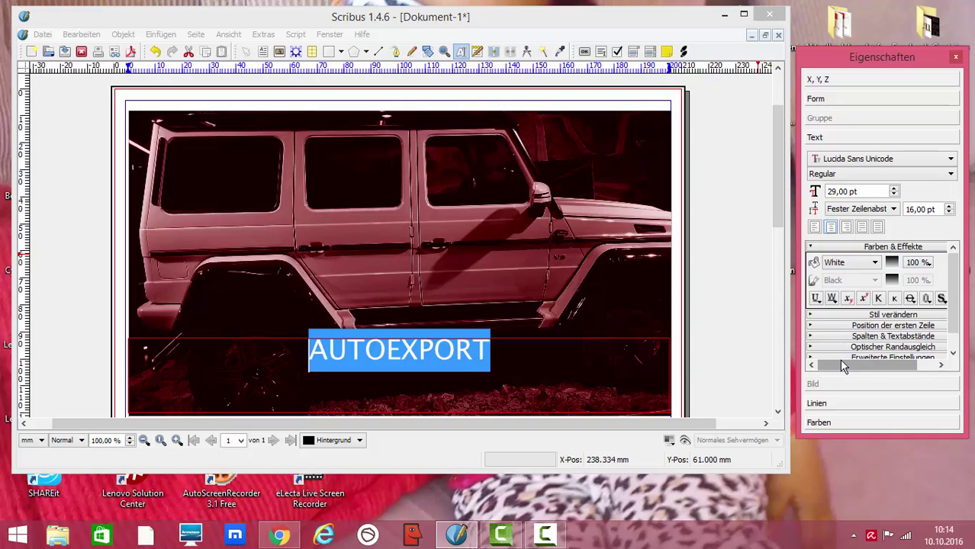
# Fill the text frame with Green and change its fill type to Radialer Verlauf
pyautogui.click(818, 422)
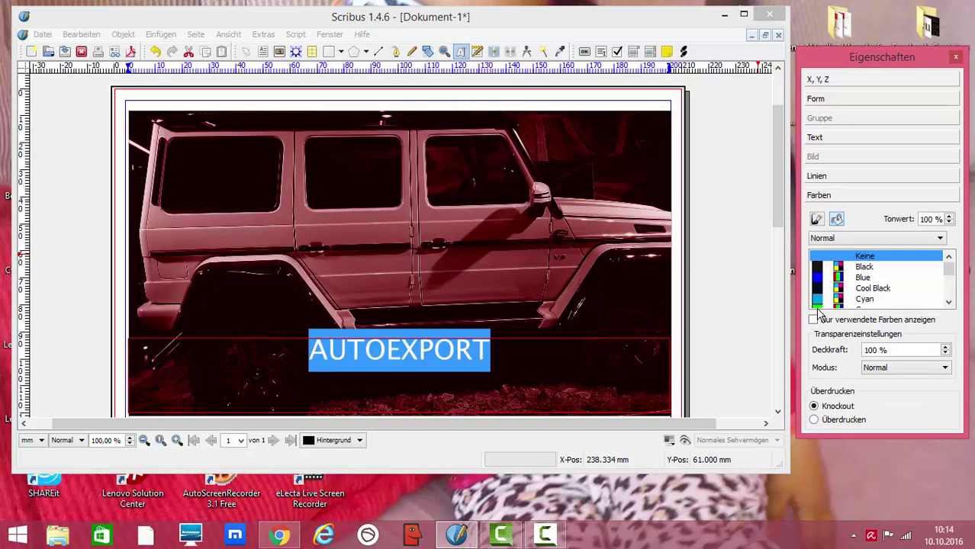
pyautogui.click(817, 308)
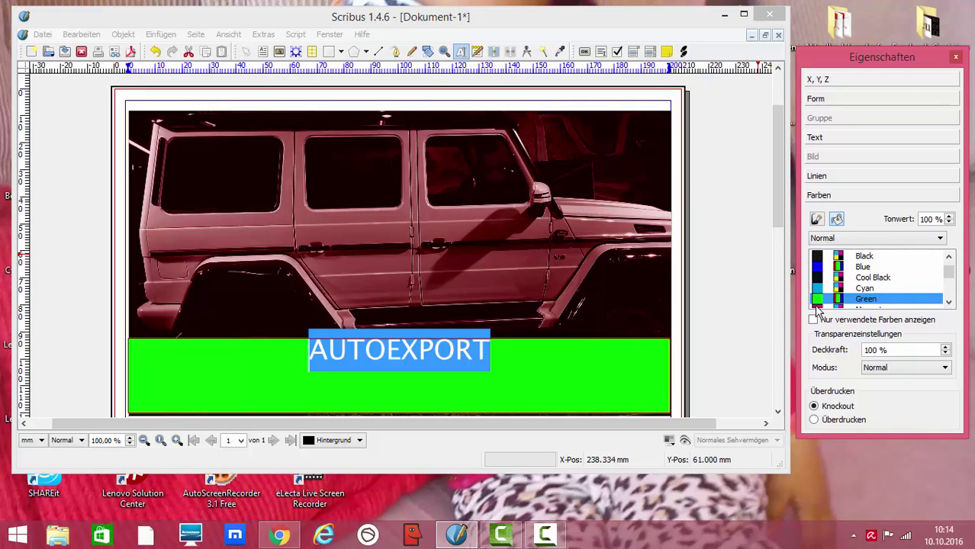
pyautogui.click(940, 239)
pyautogui.click(864, 304)
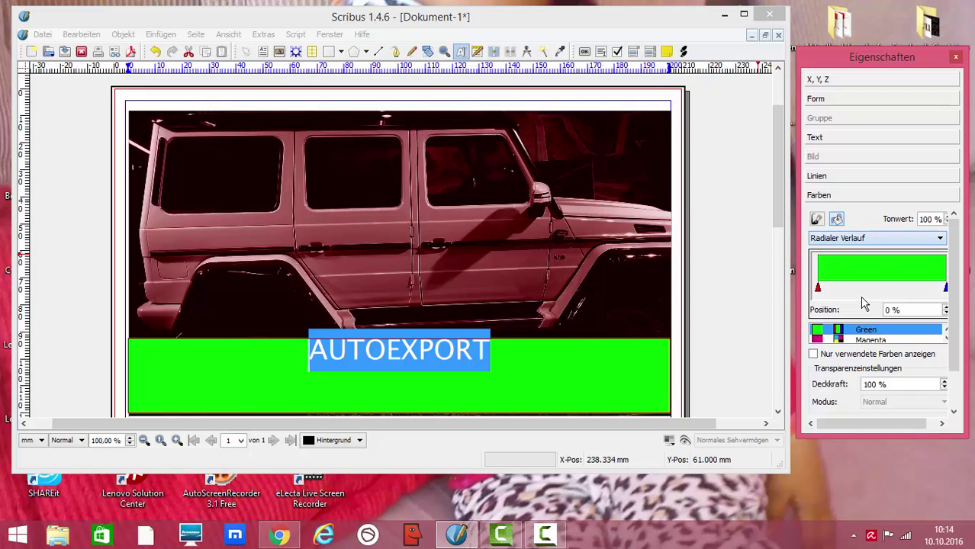
# Try Magenta and Red for the radial gradient's first colour stop and settle on Registration
pyautogui.click(823, 340)
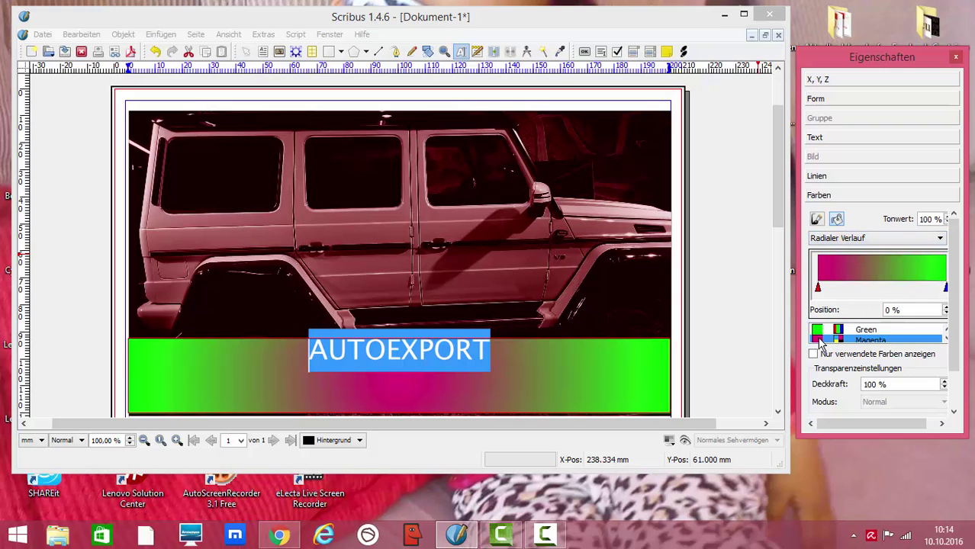
pyautogui.scroll(-1, 828, 336)
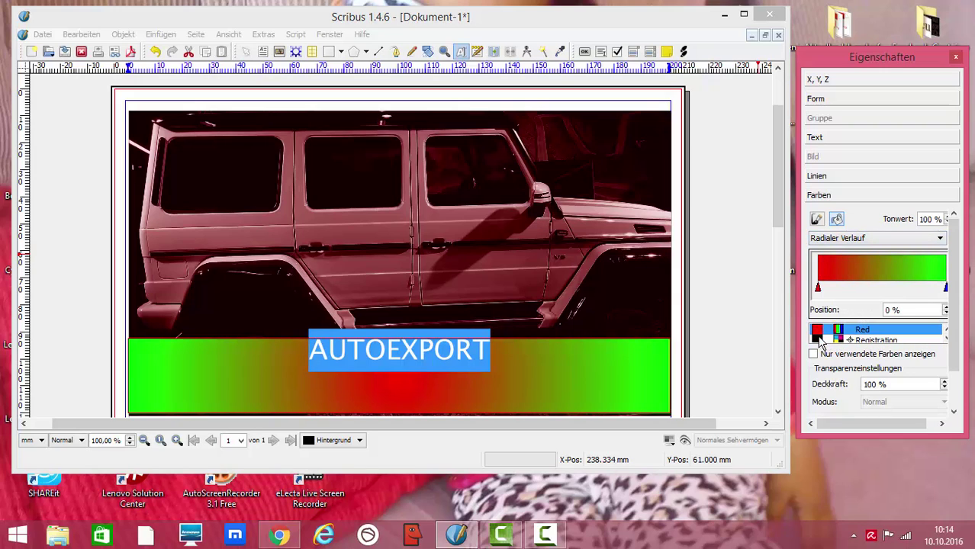
pyautogui.click(823, 341)
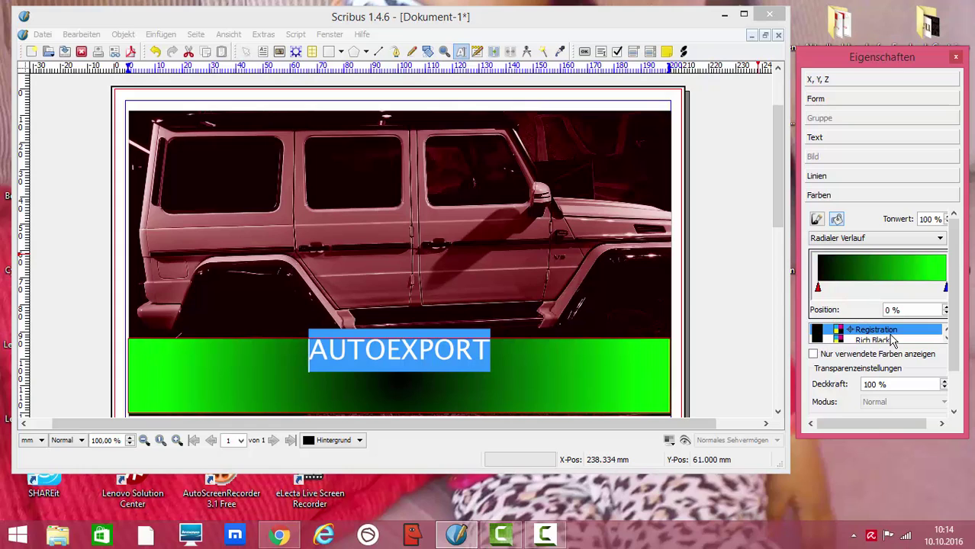
# Move the gradient's Registration stop to about 43 % and its Green stop to 84 %, and add another stop in the black area
pyautogui.moveTo(821, 288); pyautogui.dragTo(873, 286)
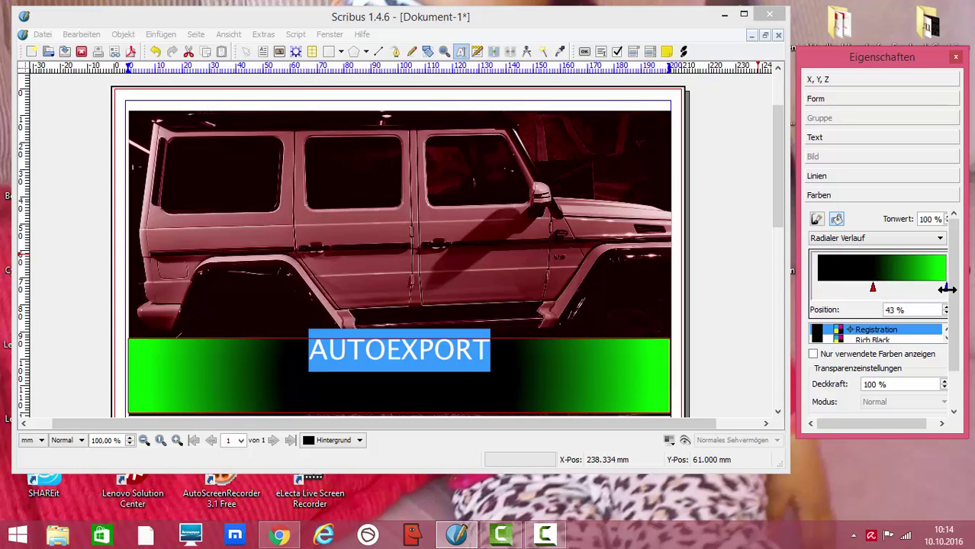
pyautogui.moveTo(946, 288); pyautogui.dragTo(926, 290)
pyautogui.click(848, 290)
pyautogui.click(848, 288)
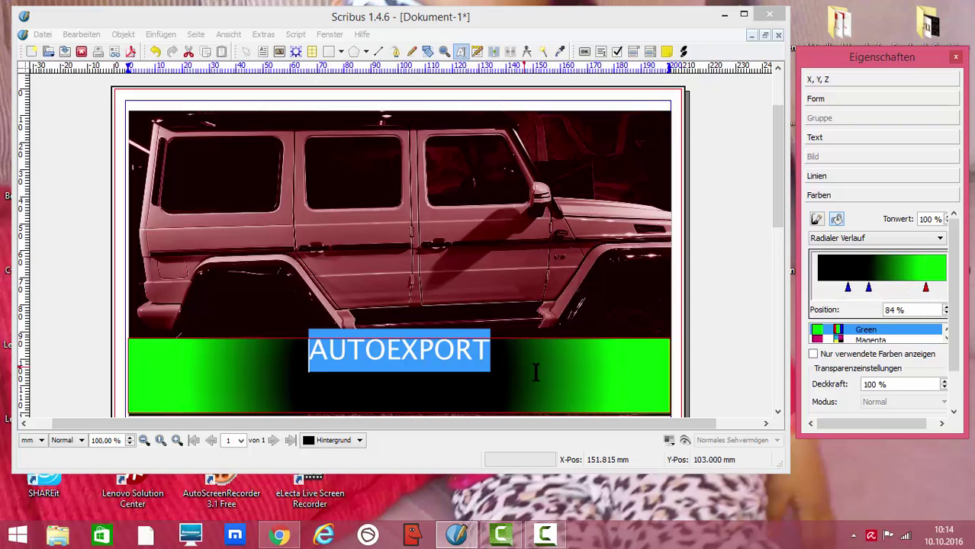